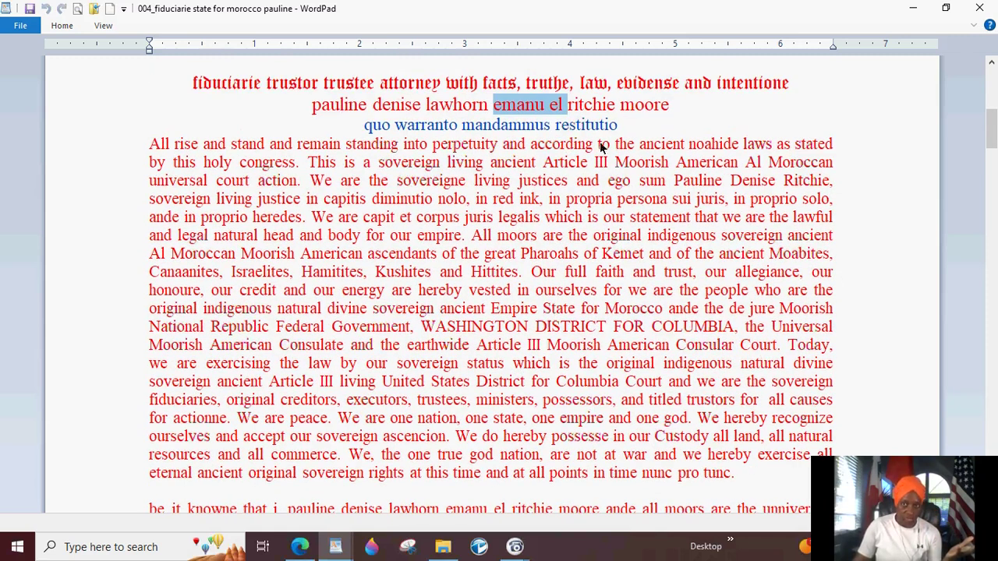
Deselect the name-line text in WordPad, scroll through the document, then switch to the affidavit PDF in Edge
{"action": "left_click", "coordinate": [641, 124]}
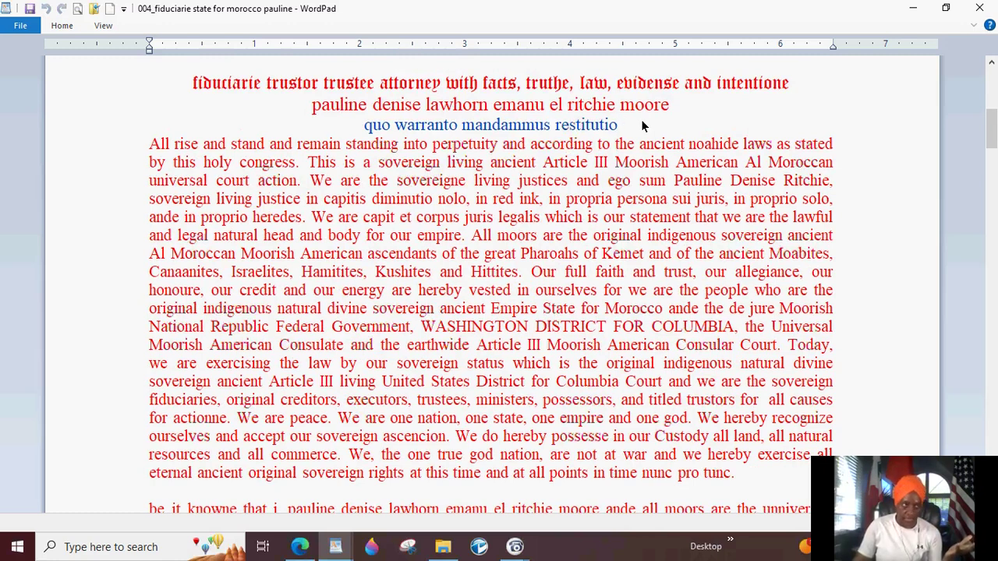
{"action": "scroll", "coordinate": [867, 343], "scroll_direction": "down", "scroll_amount": 9}
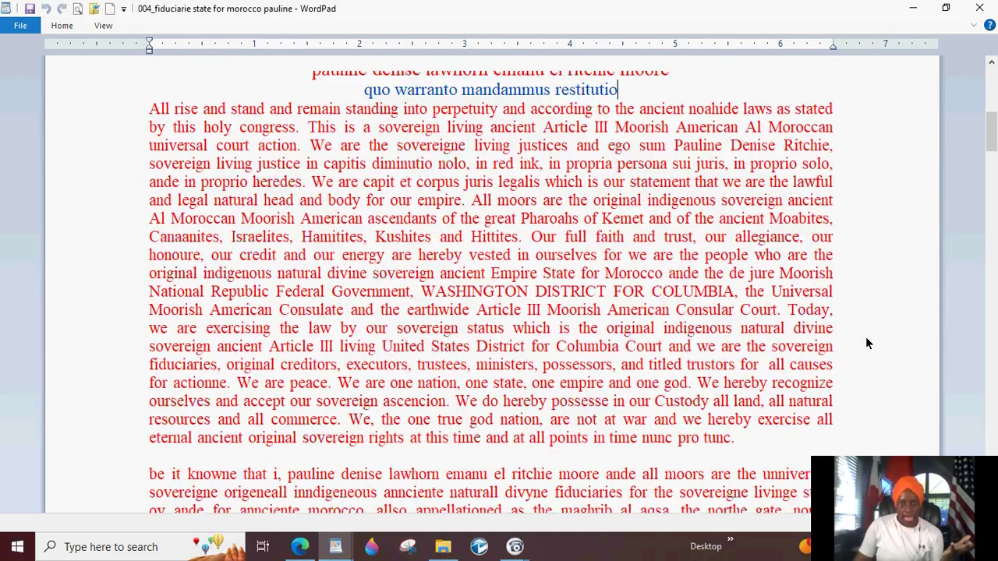
{"action": "scroll", "coordinate": [867, 343], "scroll_direction": "down", "scroll_amount": 6}
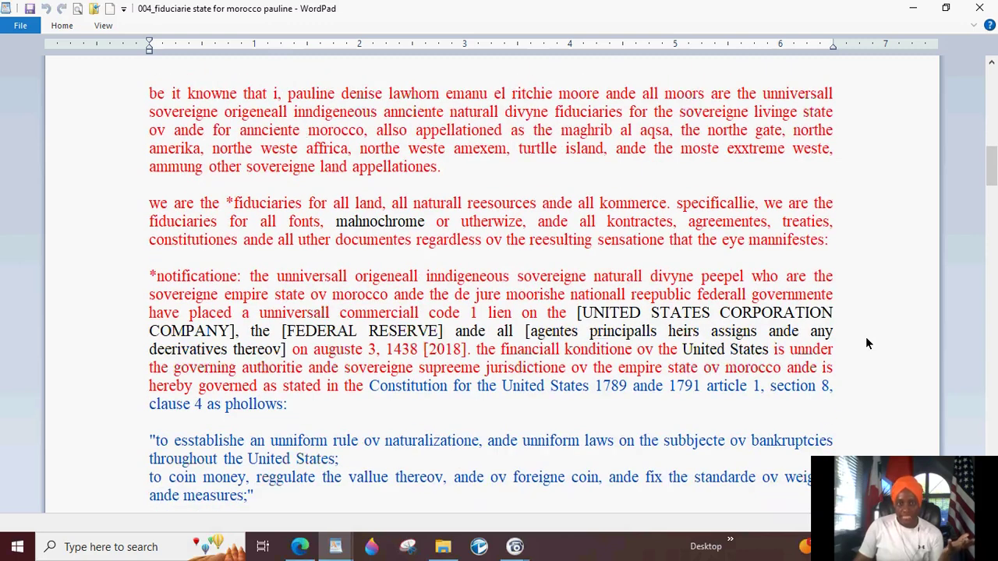
{"action": "scroll", "coordinate": [867, 343], "scroll_direction": "down", "scroll_amount": 12}
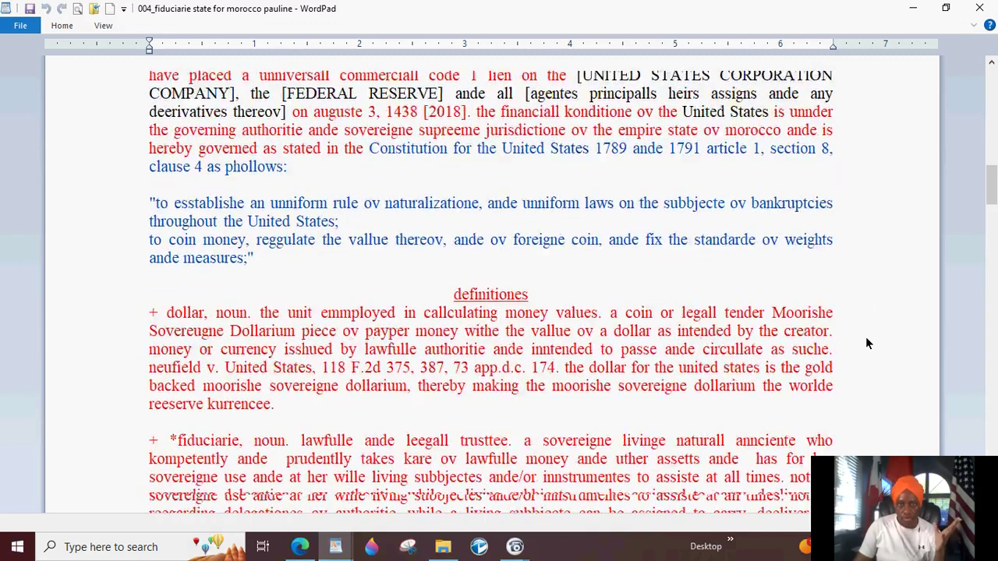
{"action": "scroll", "coordinate": [867, 343], "scroll_direction": "down", "scroll_amount": 10}
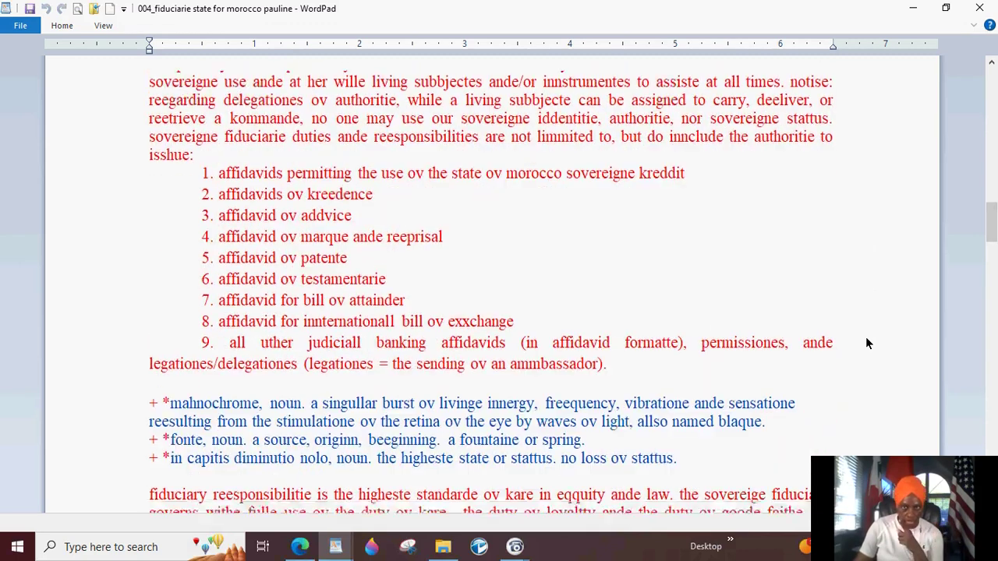
{"action": "scroll", "coordinate": [867, 343], "scroll_direction": "down", "scroll_amount": 7}
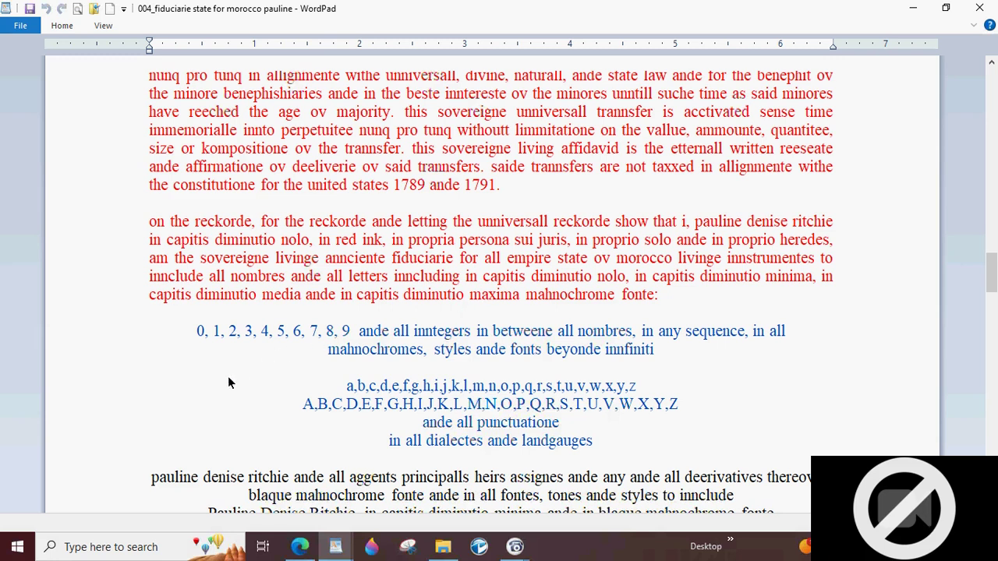
{"action": "left_click", "coordinate": [300, 547]}
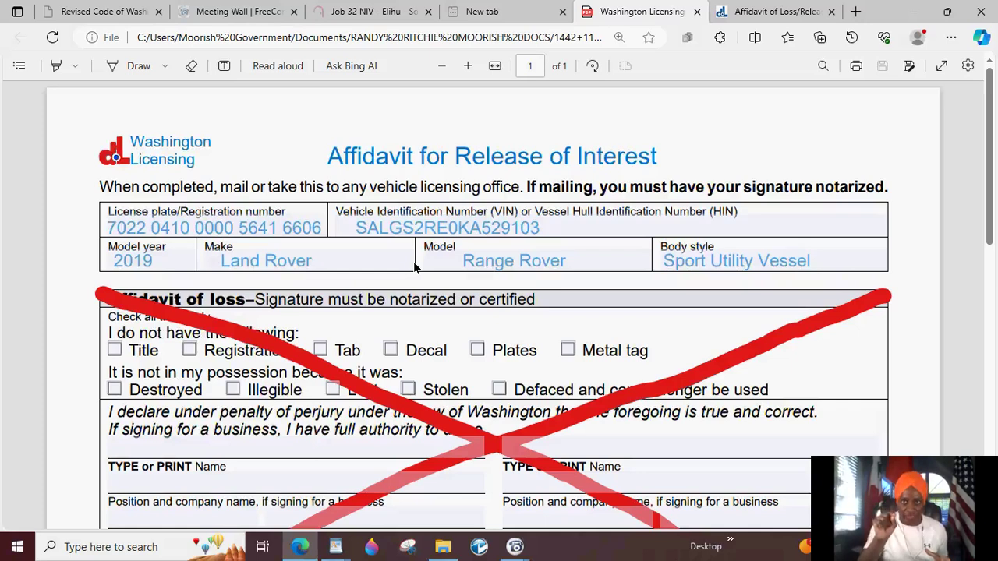
Go to the blank Affidavit of Loss/Release of Interest form, zoom in, and enable Draw
{"action": "left_click", "coordinate": [793, 12]}
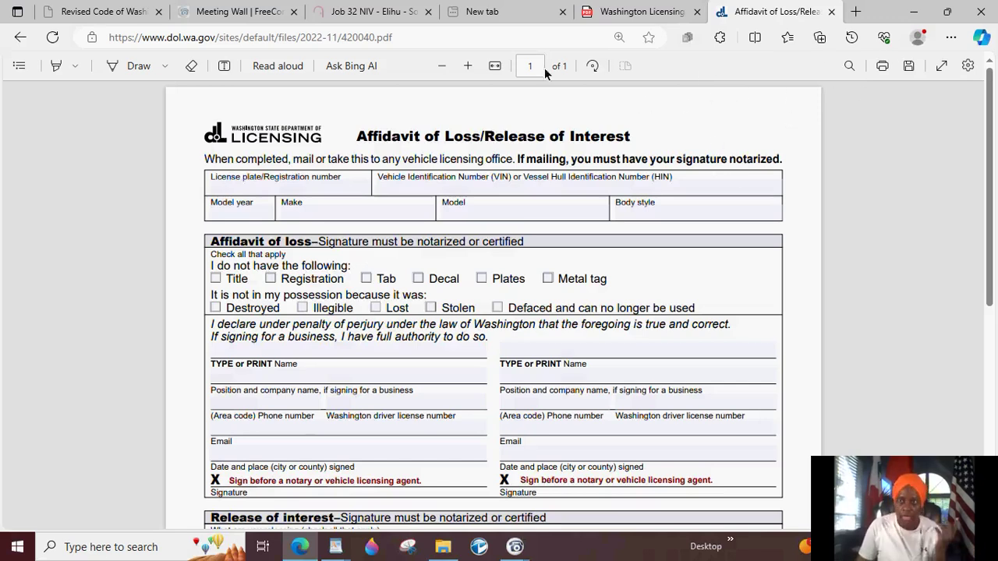
{"action": "left_click", "coordinate": [468, 66]}
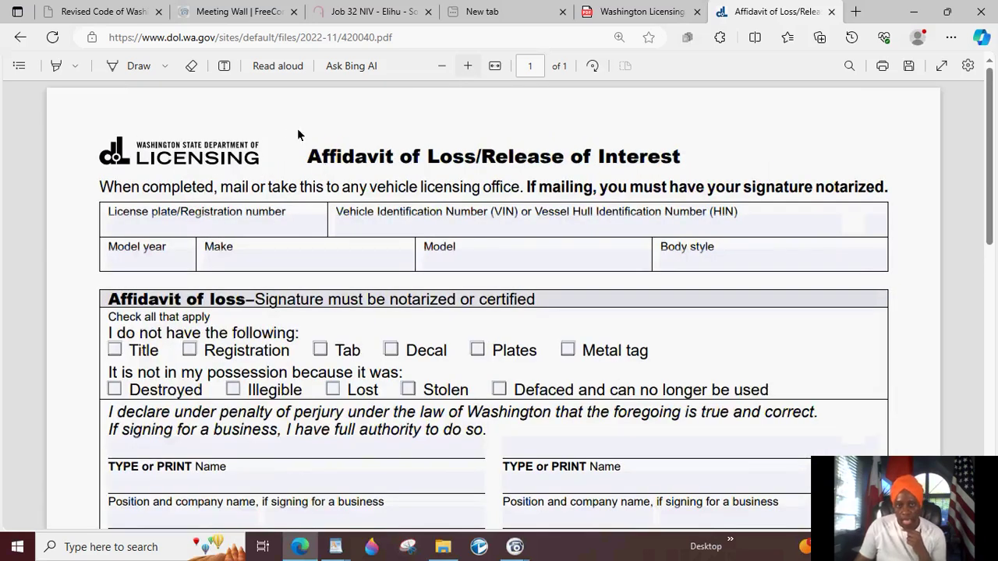
{"action": "left_click", "coordinate": [190, 68]}
{"action": "left_click", "coordinate": [152, 68]}
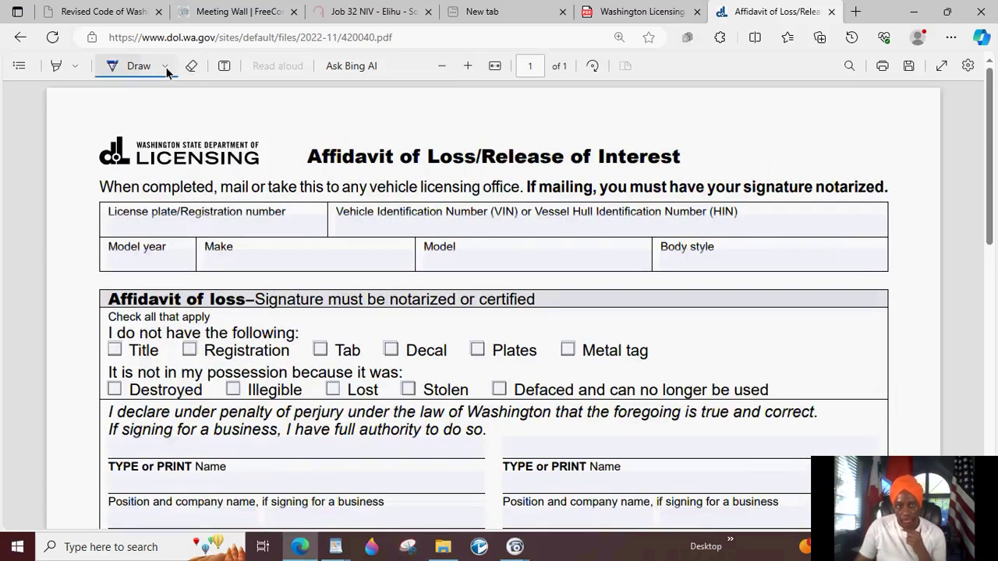
Set the pen to thick white ink and paint over the form title
{"action": "left_click", "coordinate": [160, 68]}
{"action": "left_click", "coordinate": [326, 122]}
{"action": "left_click", "coordinate": [297, 337]}
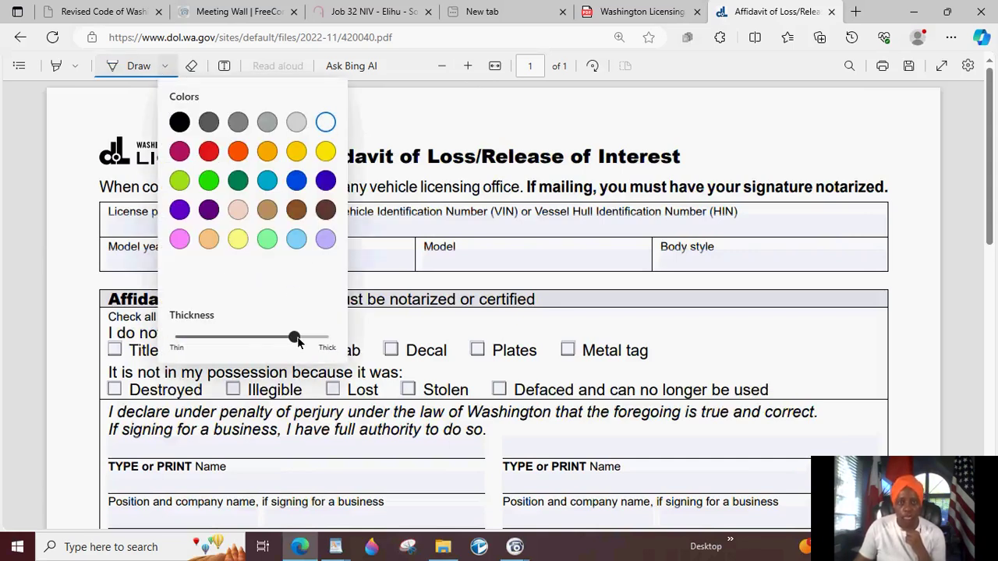
{"action": "left_click", "coordinate": [448, 127]}
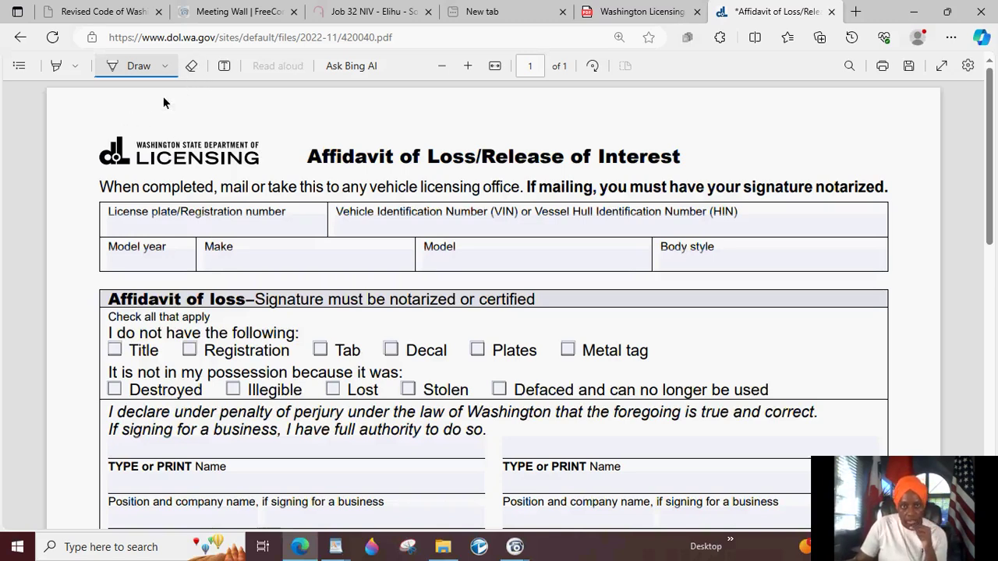
{"action": "left_click_drag", "start_coordinate": [699, 164], "coordinate": [312, 159]}
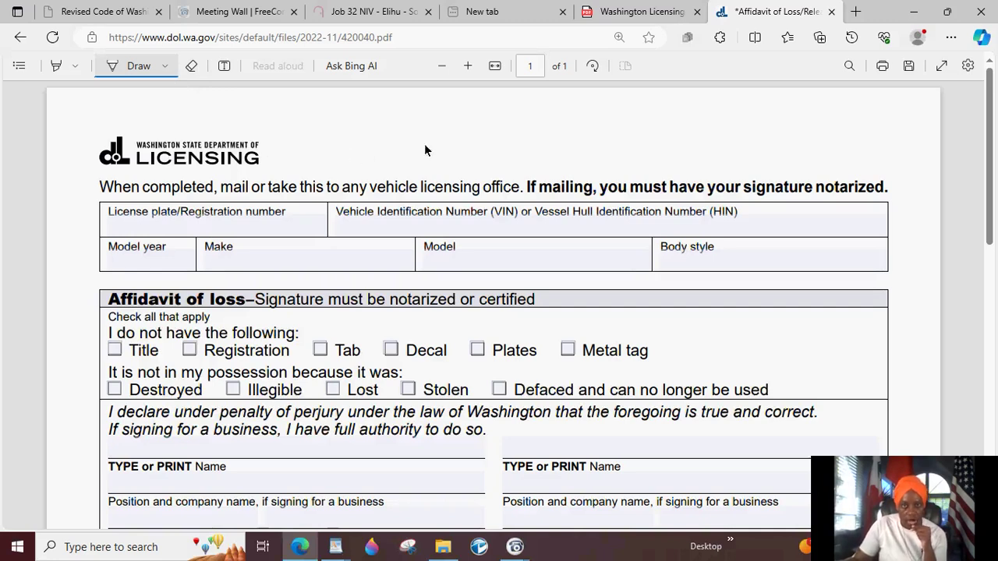
Add an enlarged 'Affidavit for Interest Release' text box where the old heading was
{"action": "left_click", "coordinate": [225, 67]}
{"action": "left_click", "coordinate": [361, 143]}
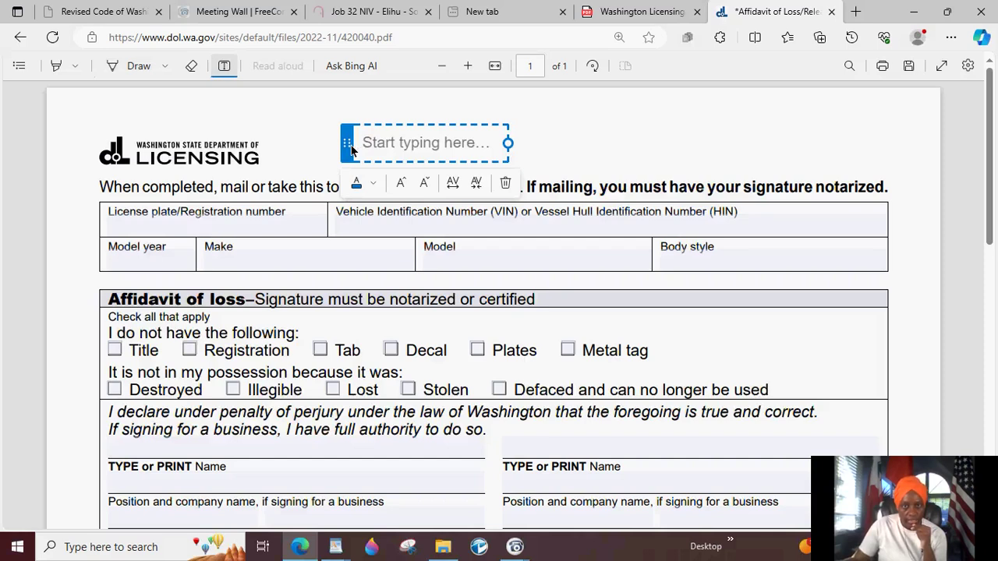
{"action": "type", "text": "fid"}
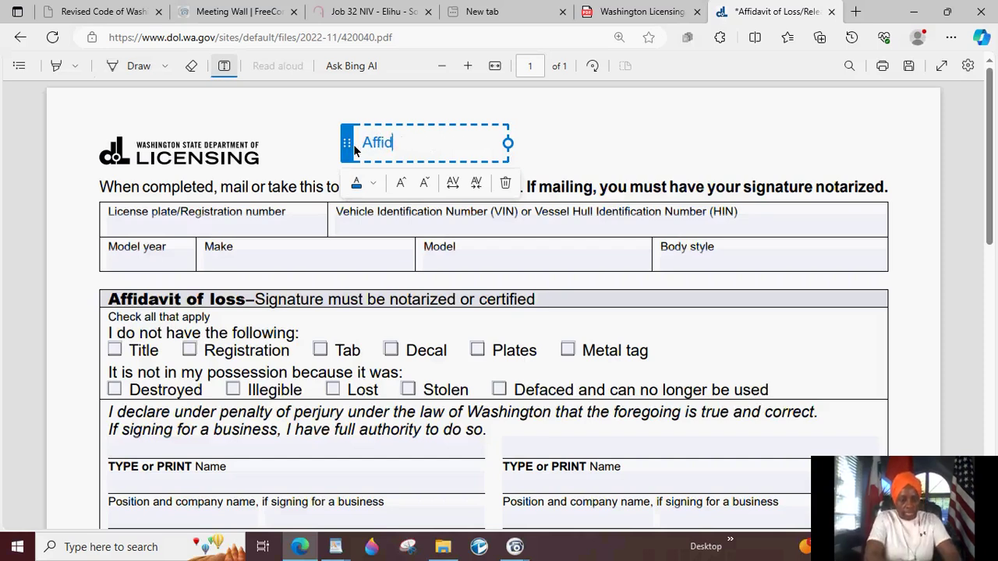
{"action": "type", "text": "avit for Release"}
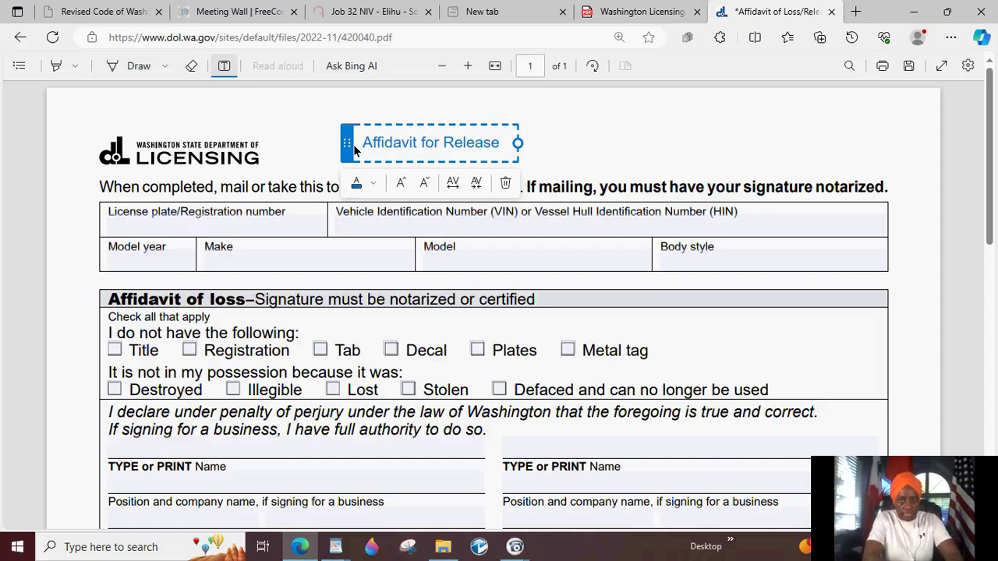
{"action": "key", "text": "BackSpace"}
{"action": "key", "text": "BackSpace"}
{"action": "key", "text": "BackSpace"}
{"action": "key", "text": "BackSpace"}
{"action": "key", "text": "BackSpace"}
{"action": "key", "text": "BackSpace"}
{"action": "key", "text": "BackSpace"}
{"action": "type", "text": "Interest Release"}
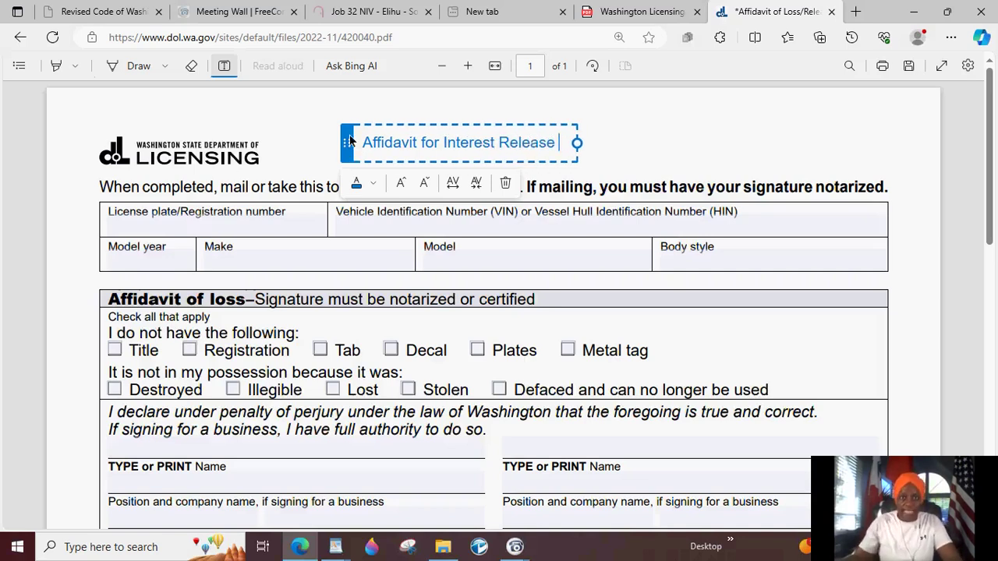
{"action": "left_click", "coordinate": [401, 184]}
{"action": "left_click", "coordinate": [402, 185]}
{"action": "left_click_drag", "start_coordinate": [347, 158], "coordinate": [359, 150]}
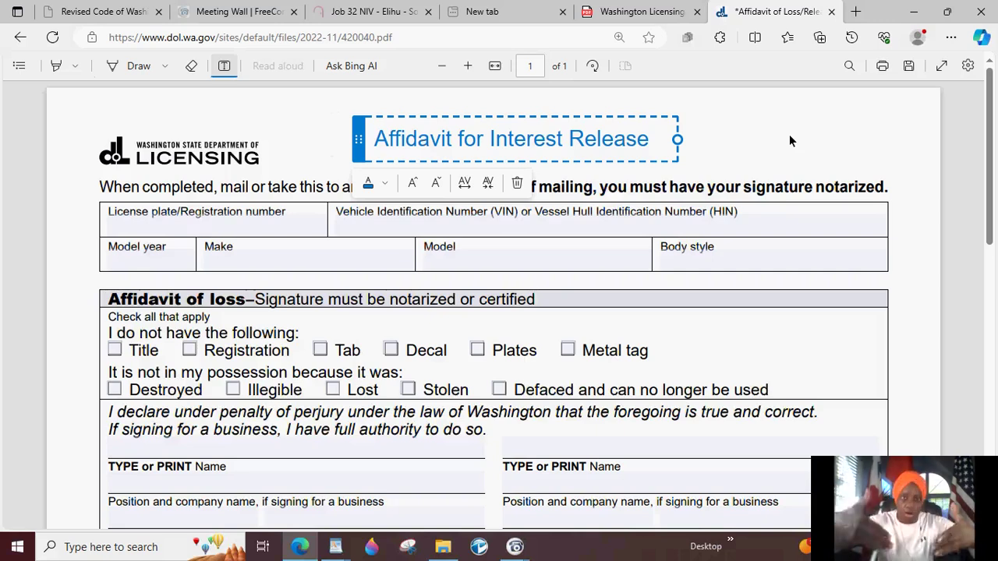
{"action": "left_click", "coordinate": [801, 138]}
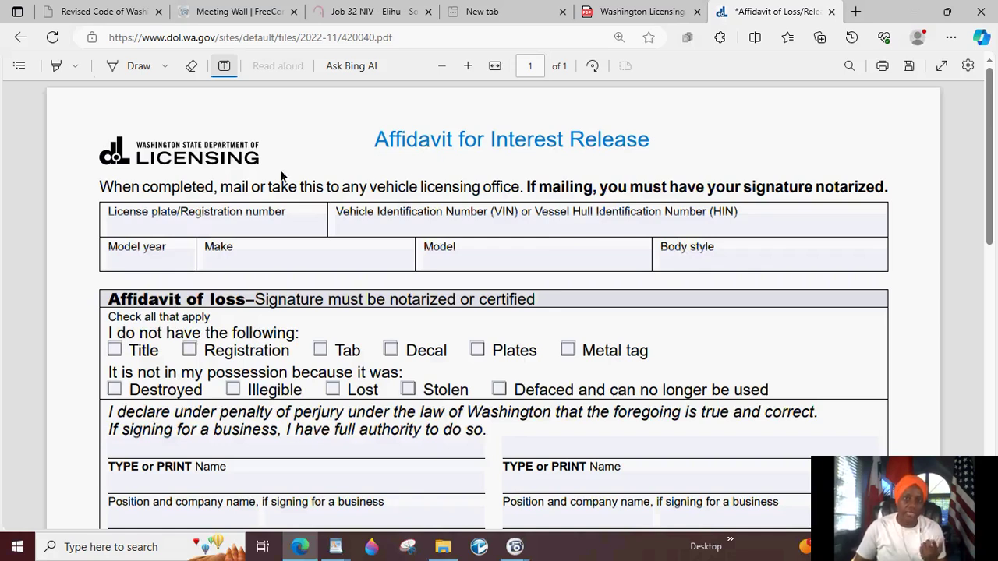
Paint out the LICENSING wording beside the logo in white, then discard a trial 'Washington' text box
{"action": "left_click", "coordinate": [136, 66]}
{"action": "mouse_move", "coordinate": [152, 145]}
{"action": "left_mouse_down"}
{"action": "mouse_move", "coordinate": [173, 159]}
{"action": "mouse_move", "coordinate": [246, 141]}
{"action": "mouse_move", "coordinate": [258, 164]}
{"action": "mouse_move", "coordinate": [163, 162]}
{"action": "mouse_move", "coordinate": [146, 146]}
{"action": "mouse_move", "coordinate": [194, 163]}
{"action": "left_mouse_up"}
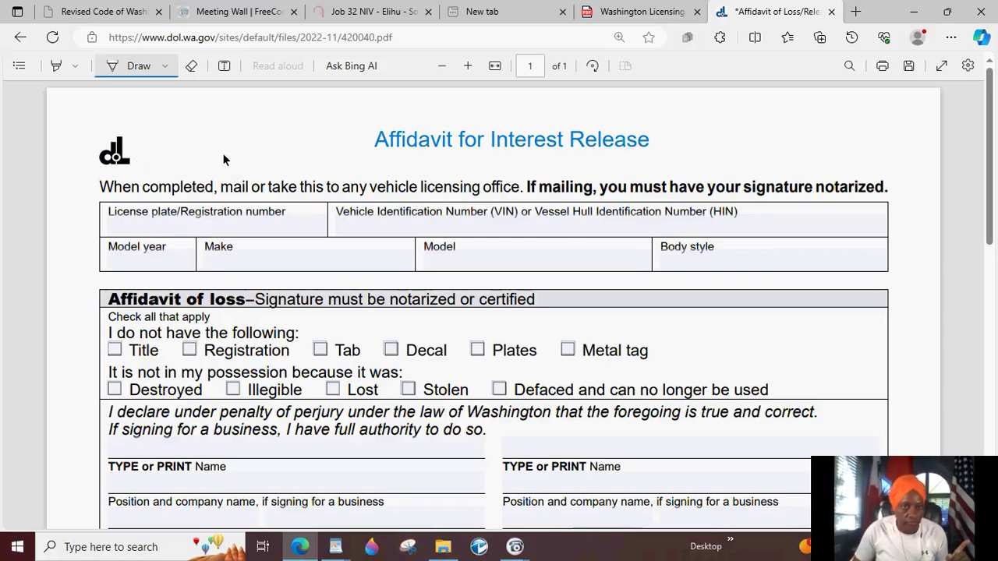
{"action": "left_click", "coordinate": [220, 67]}
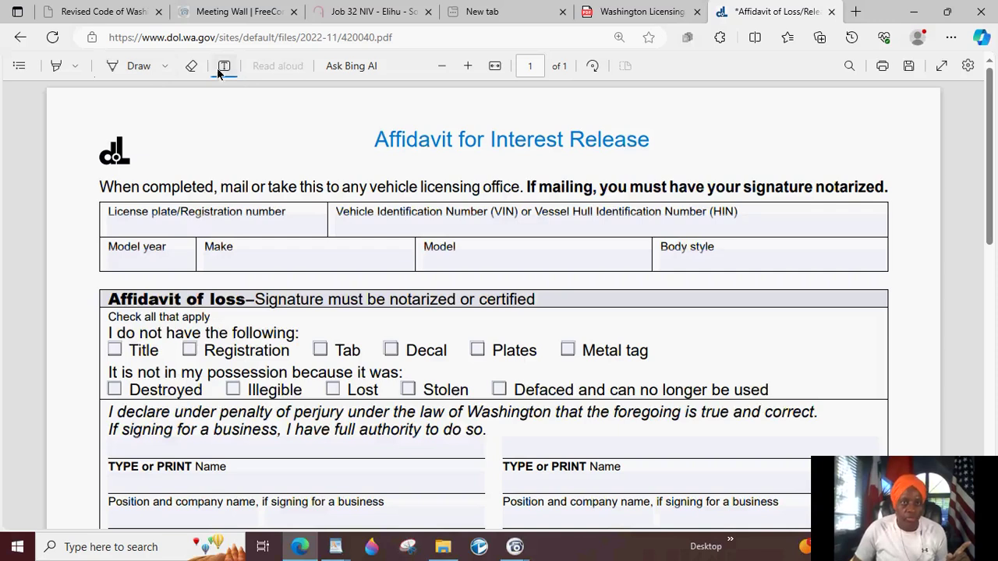
{"action": "left_click", "coordinate": [152, 150]}
{"action": "type", "text": "Washignton"}
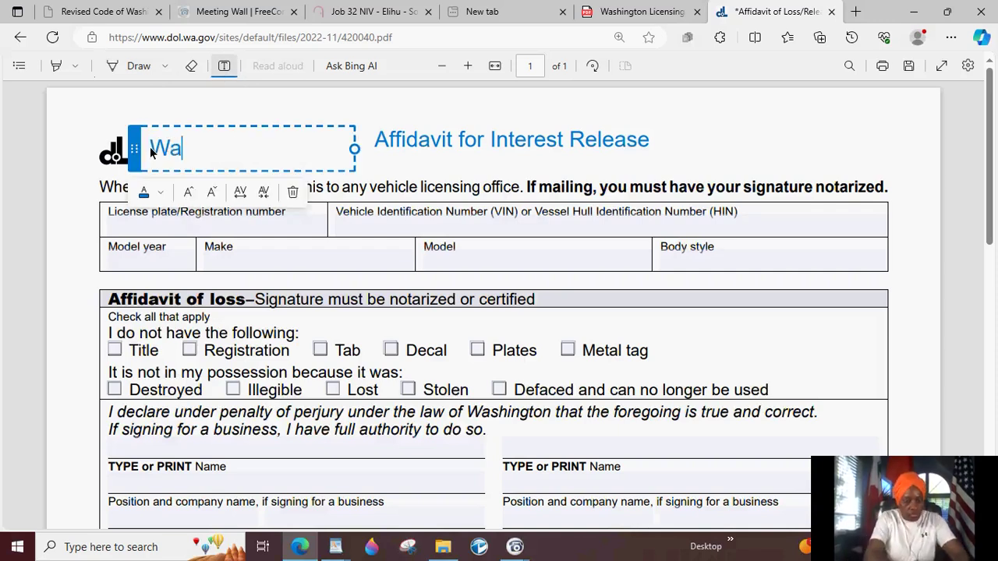
{"action": "key", "text": "BackSpace"}
{"action": "key", "text": "BackSpace"}
{"action": "key", "text": "BackSpace"}
{"action": "key", "text": "BackSpace"}
{"action": "key", "text": "BackSpace"}
{"action": "type", "text": "nto"}
{"action": "key", "text": "BackSpace"}
{"action": "key", "text": "BackSpace"}
{"action": "key", "text": "BackSpace"}
{"action": "key", "text": "BackSpace"}
{"action": "key", "text": "BackSpace"}
{"action": "key", "text": "BackSpace"}
{"action": "key", "text": "BackSpace"}
{"action": "key", "text": "BackSpace"}
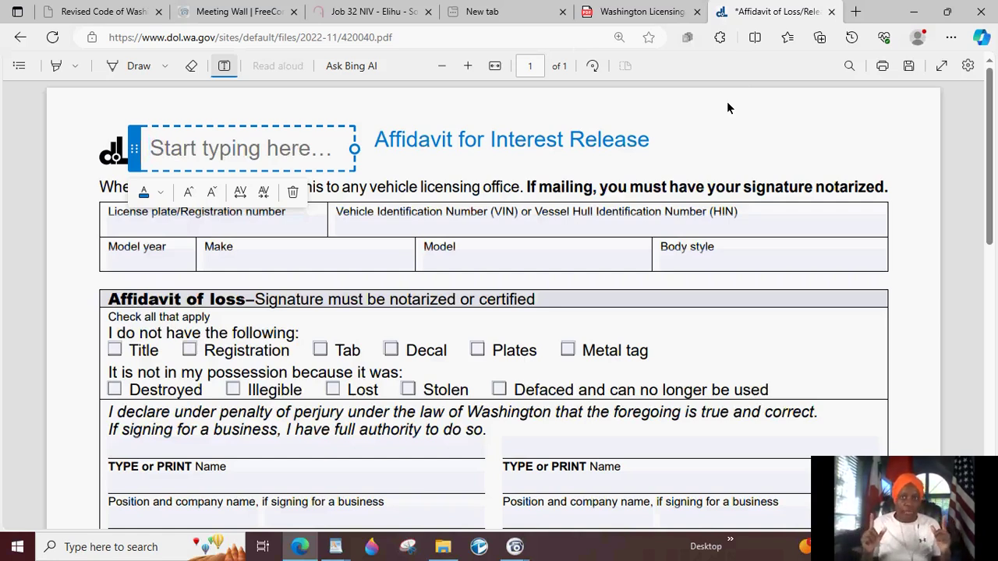
{"action": "key", "text": "Escape"}
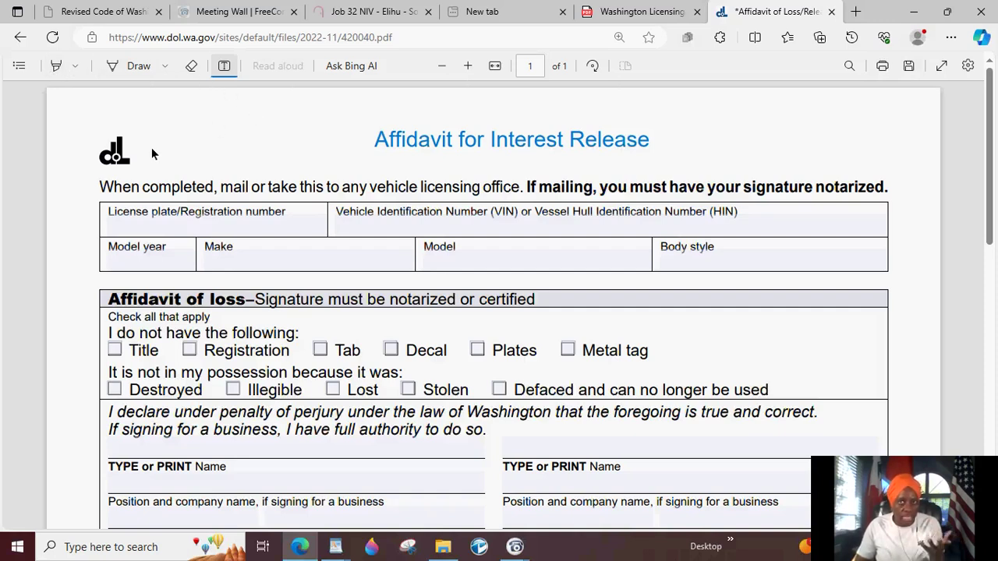
Set the pen to white ink and white out part of the first instruction line
{"action": "left_click", "coordinate": [164, 67]}
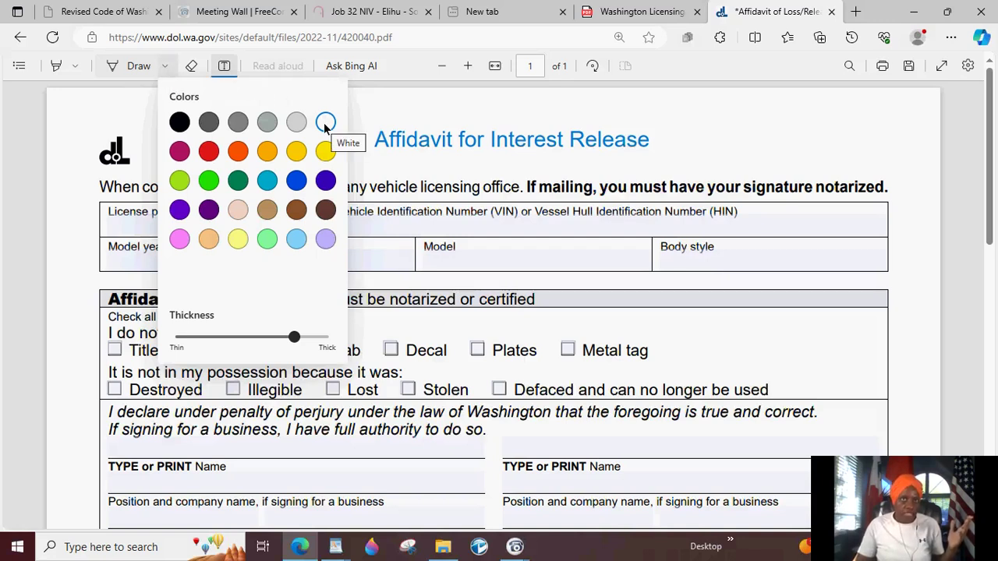
{"action": "left_click", "coordinate": [325, 123]}
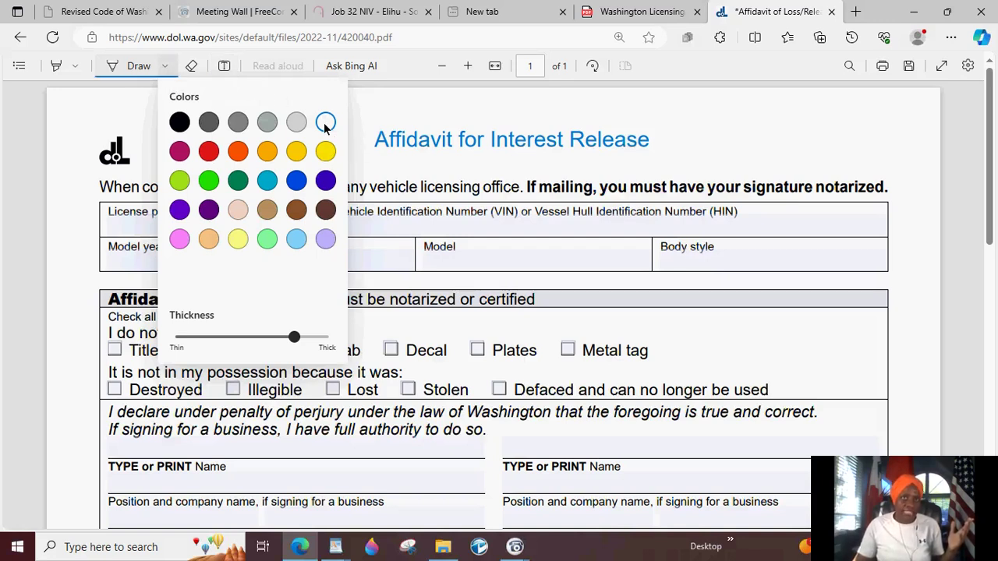
{"action": "left_click", "coordinate": [368, 95]}
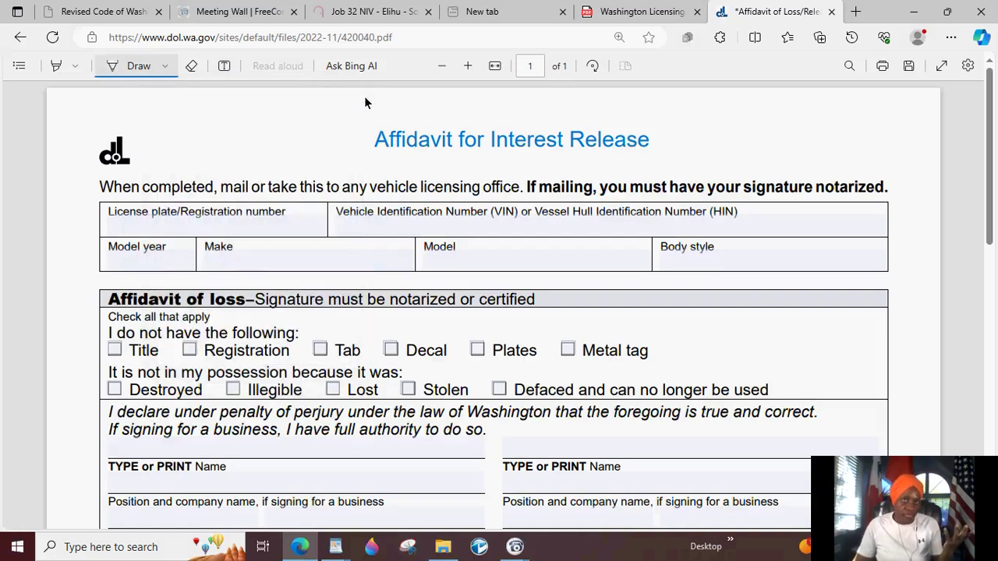
{"action": "mouse_move", "coordinate": [233, 186]}
{"action": "left_mouse_down"}
{"action": "mouse_move", "coordinate": [207, 191]}
{"action": "mouse_move", "coordinate": [245, 187]}
{"action": "left_mouse_up"}
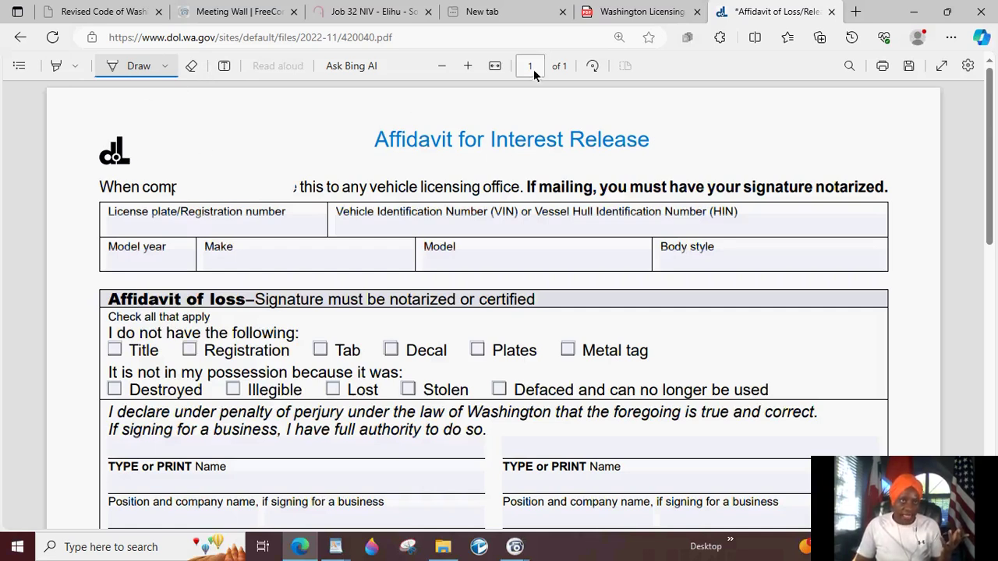
Zoom in three steps, switch the pen to thin red ink, and mark the dol logo
{"action": "left_click", "coordinate": [468, 66]}
{"action": "left_click", "coordinate": [467, 66]}
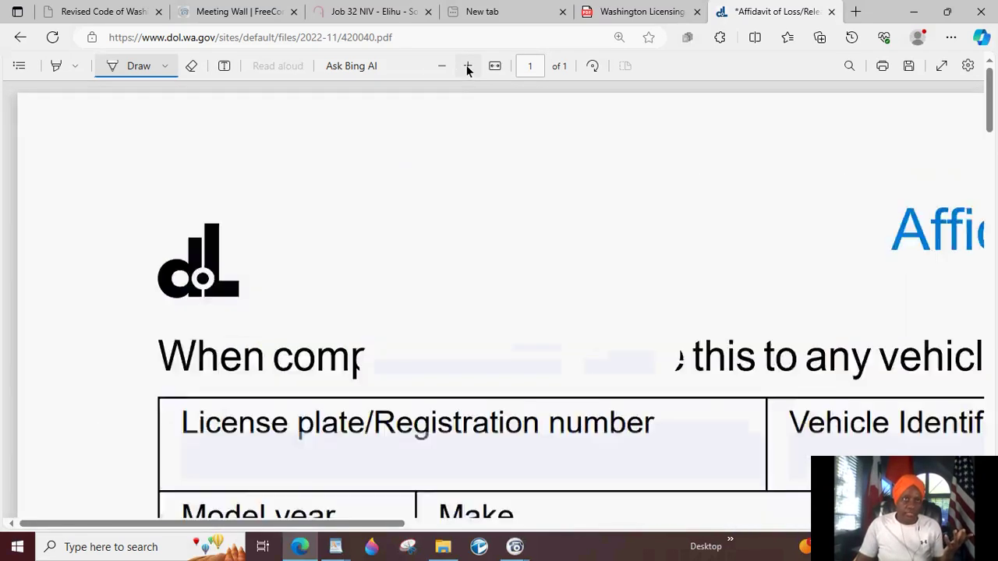
{"action": "left_click", "coordinate": [468, 66]}
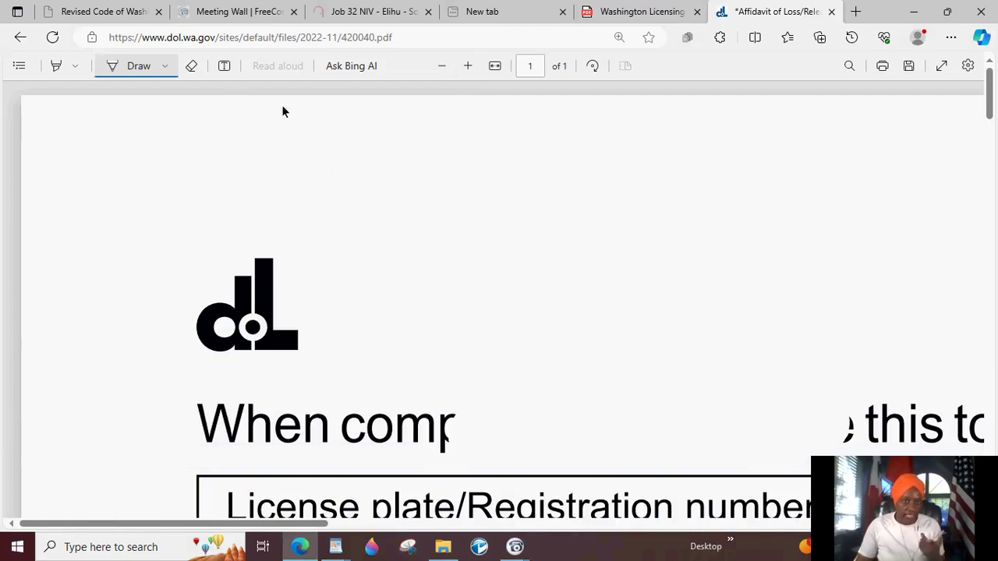
{"action": "left_click", "coordinate": [166, 67]}
{"action": "left_click", "coordinate": [208, 151]}
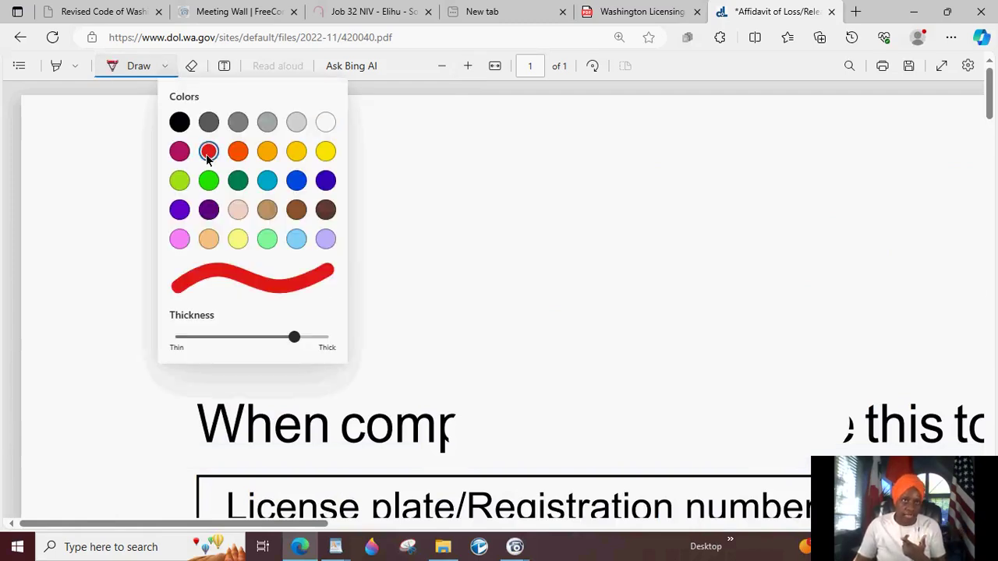
{"action": "left_click_drag", "start_coordinate": [218, 338], "coordinate": [189, 340]}
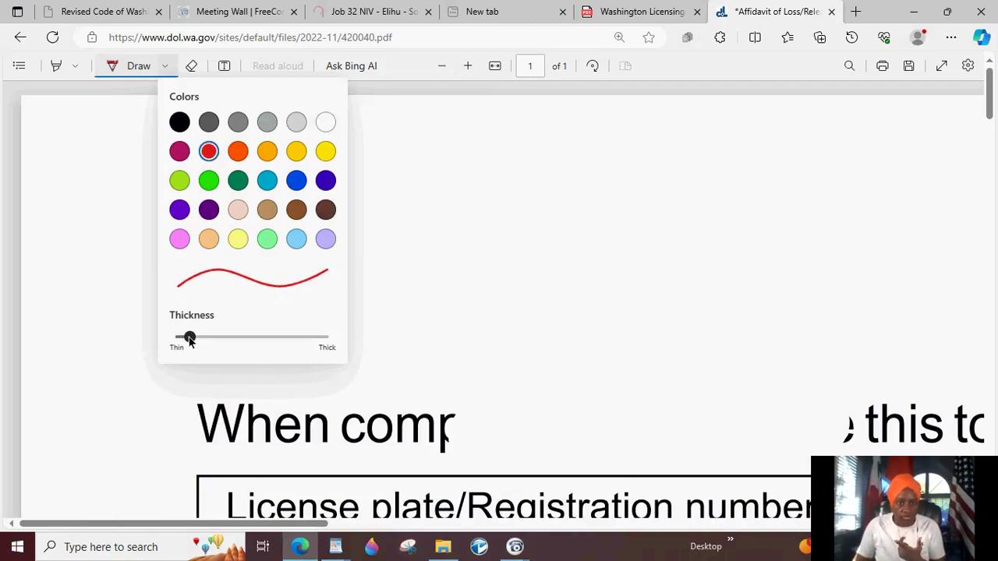
{"action": "left_click", "coordinate": [415, 234]}
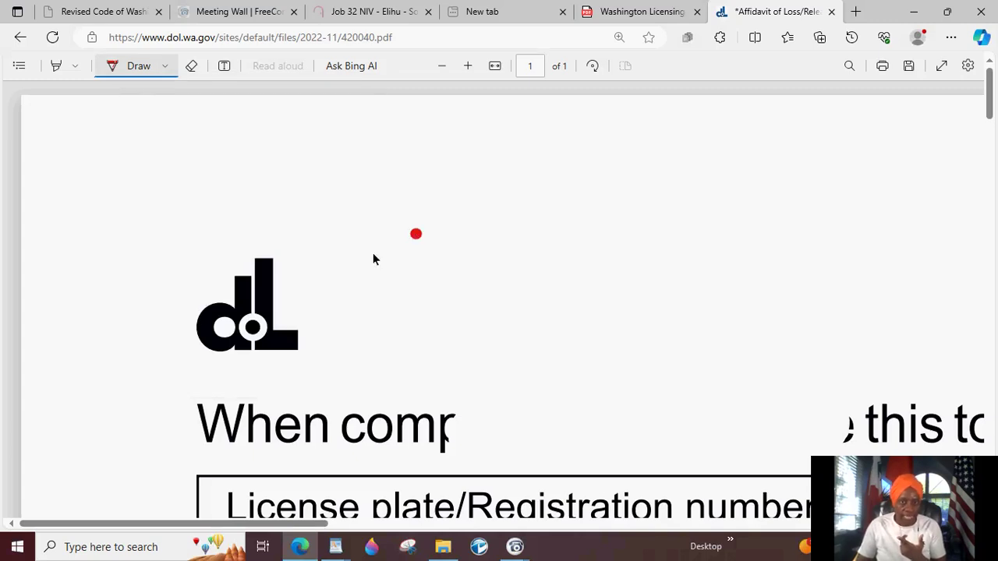
{"action": "mouse_move", "coordinate": [244, 286]}
{"action": "left_mouse_down"}
{"action": "mouse_move", "coordinate": [243, 316]}
{"action": "mouse_move", "coordinate": [243, 281]}
{"action": "mouse_move", "coordinate": [292, 349]}
{"action": "left_mouse_up"}
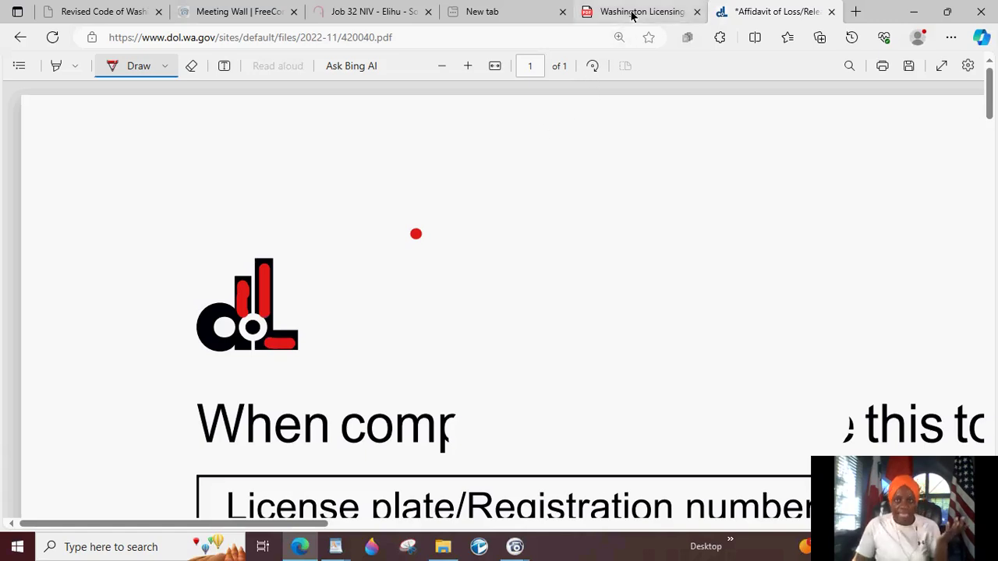
Return to the Washington Licensing affidavit and set the Draw pen to thicker white ink
{"action": "left_click", "coordinate": [634, 13]}
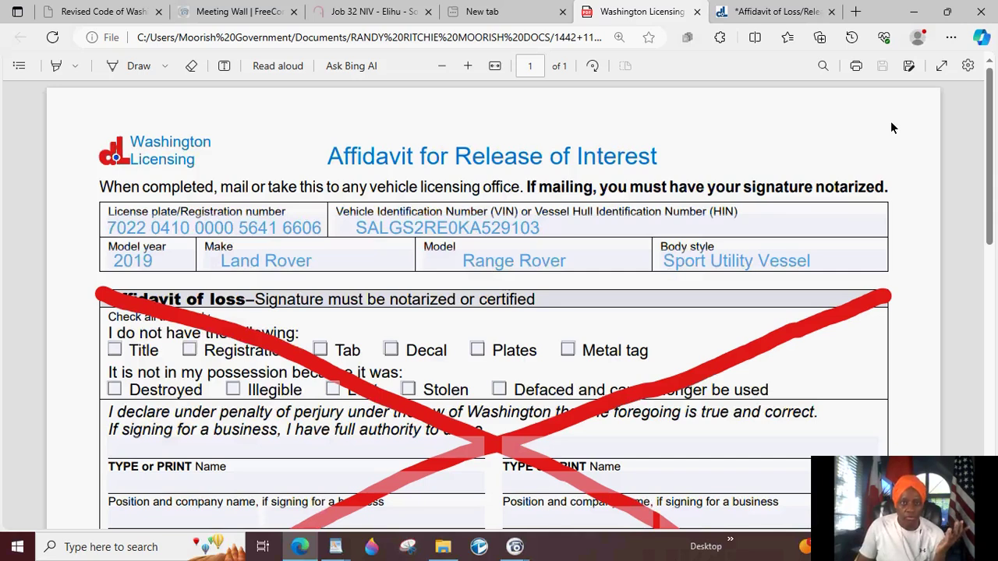
{"action": "scroll", "coordinate": [853, 138], "scroll_direction": "down", "scroll_amount": 1}
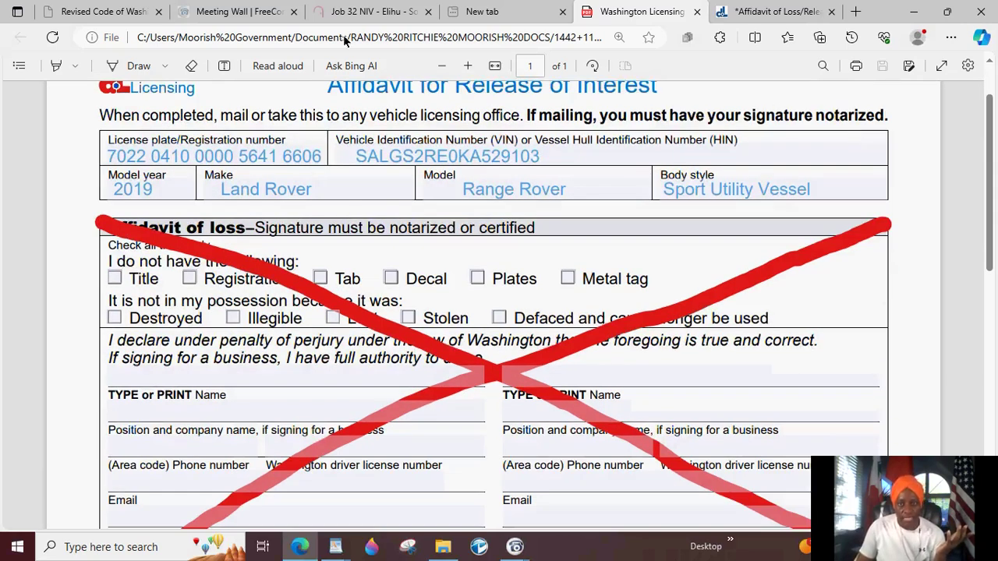
{"action": "left_click", "coordinate": [124, 67]}
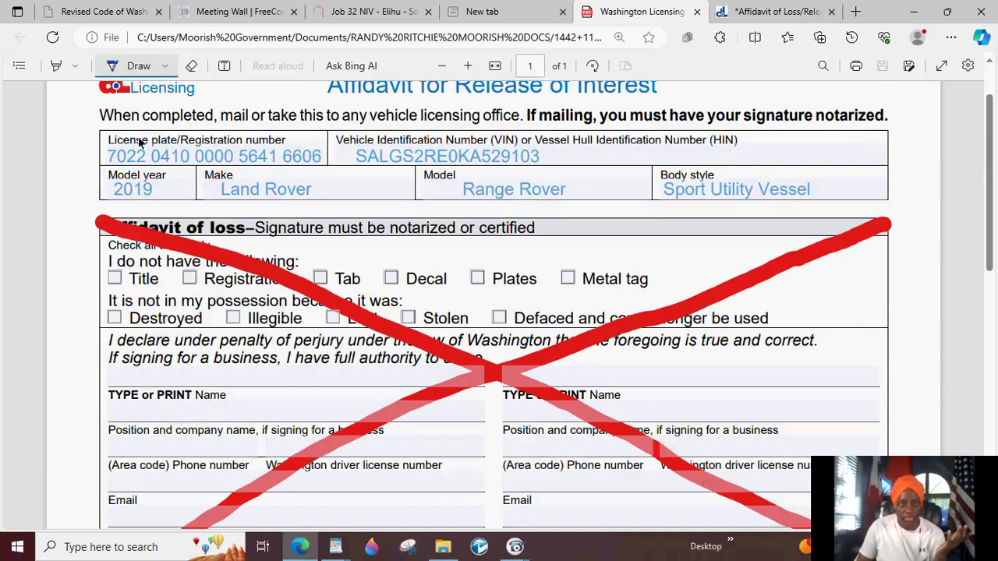
{"action": "left_click", "coordinate": [165, 67]}
{"action": "left_click", "coordinate": [325, 122]}
{"action": "left_click", "coordinate": [256, 336]}
With the pen near Thick, paint out the red X and the Affidavit of loss section
{"action": "left_click", "coordinate": [302, 337]}
{"action": "left_click", "coordinate": [904, 283]}
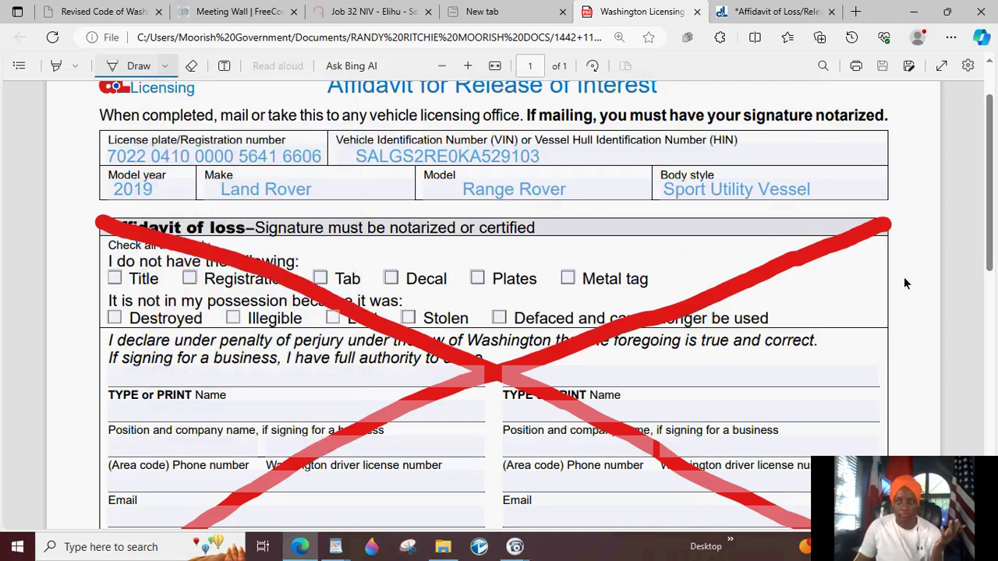
{"action": "mouse_move", "coordinate": [906, 241]}
{"action": "left_mouse_down"}
{"action": "mouse_move", "coordinate": [777, 240]}
{"action": "mouse_move", "coordinate": [875, 227]}
{"action": "mouse_move", "coordinate": [96, 225]}
{"action": "left_mouse_up"}
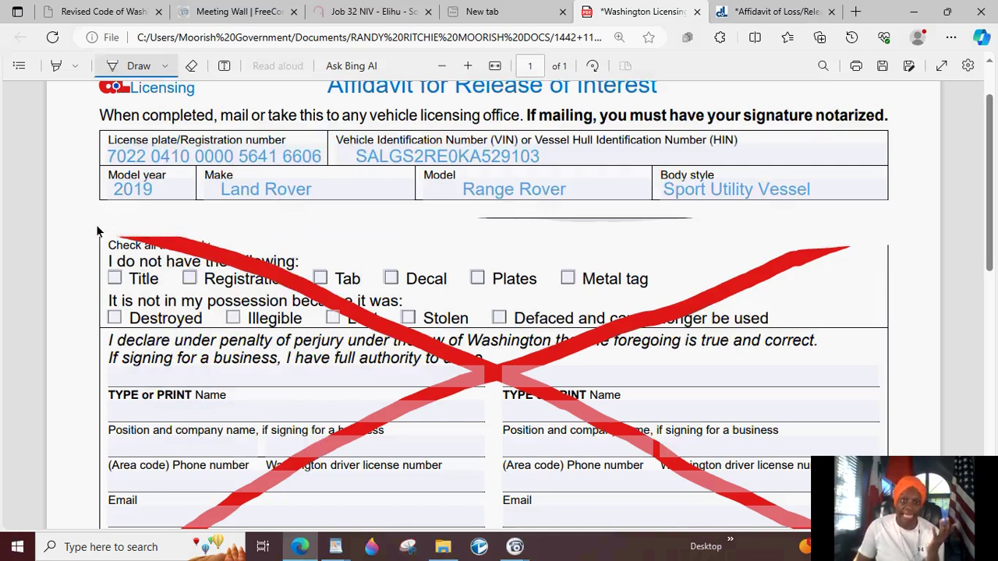
{"action": "mouse_move", "coordinate": [482, 226]}
{"action": "left_mouse_down"}
{"action": "mouse_move", "coordinate": [696, 227]}
{"action": "mouse_move", "coordinate": [869, 285]}
{"action": "mouse_move", "coordinate": [769, 272]}
{"action": "mouse_move", "coordinate": [899, 249]}
{"action": "mouse_move", "coordinate": [691, 271]}
{"action": "mouse_move", "coordinate": [712, 309]}
{"action": "mouse_move", "coordinate": [901, 296]}
{"action": "mouse_move", "coordinate": [709, 329]}
{"action": "mouse_move", "coordinate": [779, 343]}
{"action": "mouse_move", "coordinate": [785, 324]}
{"action": "mouse_move", "coordinate": [306, 279]}
{"action": "mouse_move", "coordinate": [452, 286]}
{"action": "mouse_move", "coordinate": [100, 244]}
{"action": "mouse_move", "coordinate": [31, 271]}
{"action": "mouse_move", "coordinate": [517, 279]}
{"action": "mouse_move", "coordinate": [203, 304]}
{"action": "mouse_move", "coordinate": [296, 332]}
{"action": "mouse_move", "coordinate": [577, 347]}
{"action": "mouse_move", "coordinate": [133, 361]}
{"action": "mouse_move", "coordinate": [232, 303]}
{"action": "mouse_move", "coordinate": [165, 282]}
{"action": "left_mouse_up"}
{"action": "mouse_move", "coordinate": [88, 310]}
{"action": "left_mouse_down"}
{"action": "mouse_move", "coordinate": [81, 324]}
{"action": "mouse_move", "coordinate": [291, 366]}
{"action": "mouse_move", "coordinate": [737, 366]}
{"action": "mouse_move", "coordinate": [566, 361]}
{"action": "left_mouse_up"}
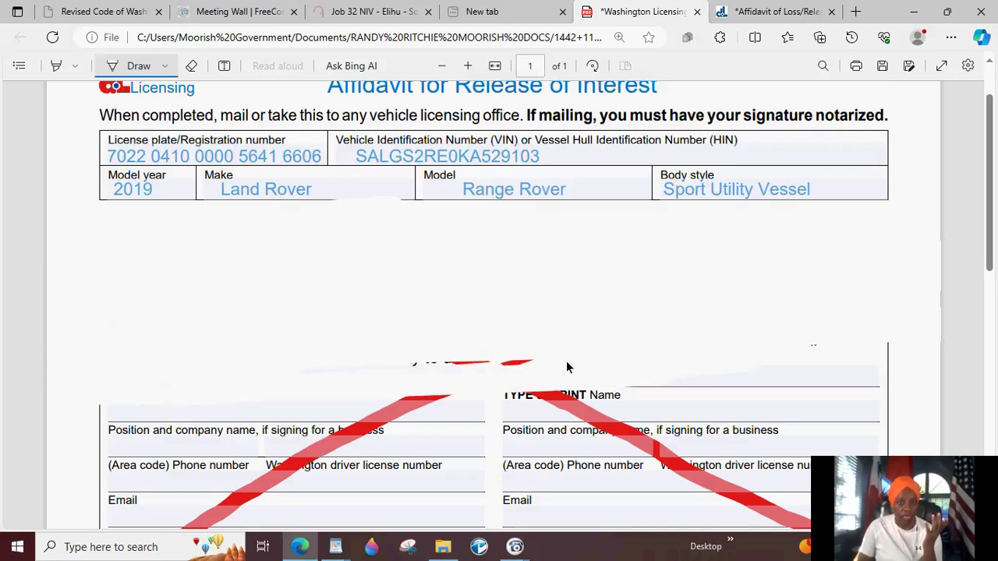
White out the left and right signing instruction lines further down the form
{"action": "scroll", "coordinate": [638, 350], "scroll_direction": "down", "scroll_amount": 5}
{"action": "scroll", "coordinate": [640, 348], "scroll_direction": "down", "scroll_amount": 1}
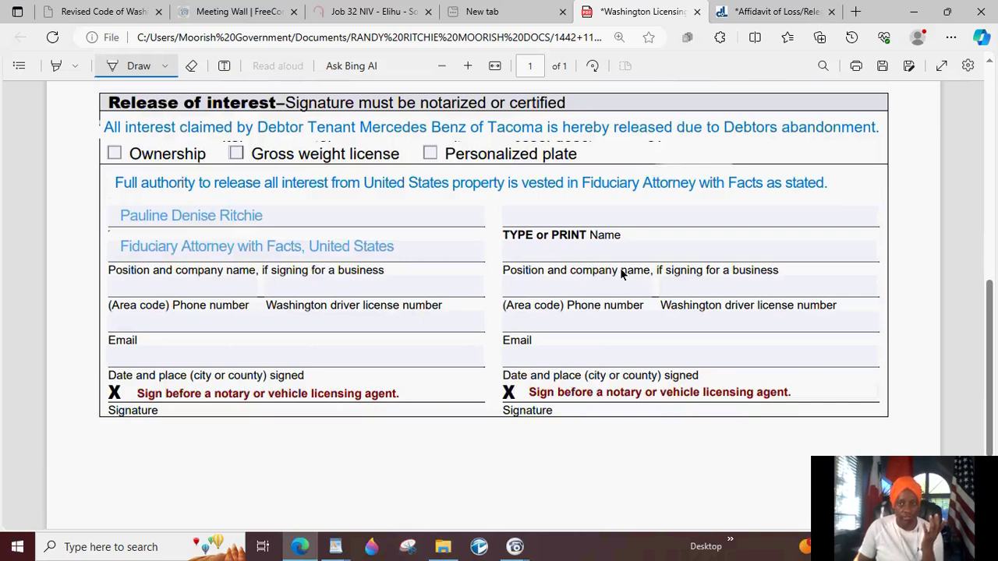
{"action": "mouse_move", "coordinate": [335, 394]}
{"action": "left_mouse_down"}
{"action": "mouse_move", "coordinate": [392, 395]}
{"action": "mouse_move", "coordinate": [184, 400]}
{"action": "left_mouse_up"}
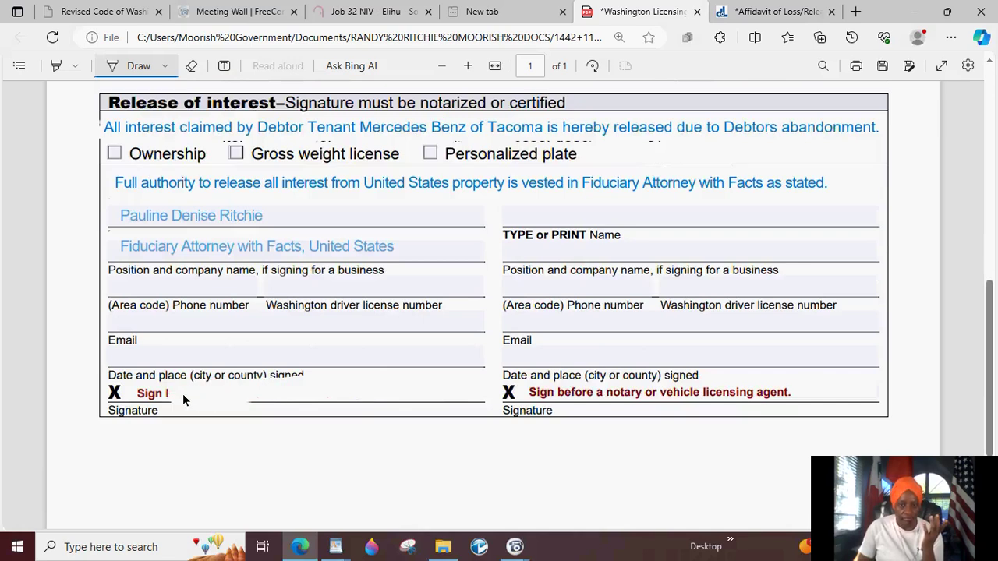
{"action": "left_click_drag", "start_coordinate": [620, 393], "coordinate": [784, 390]}
{"action": "scroll", "coordinate": [795, 313], "scroll_direction": "up", "scroll_amount": 6}
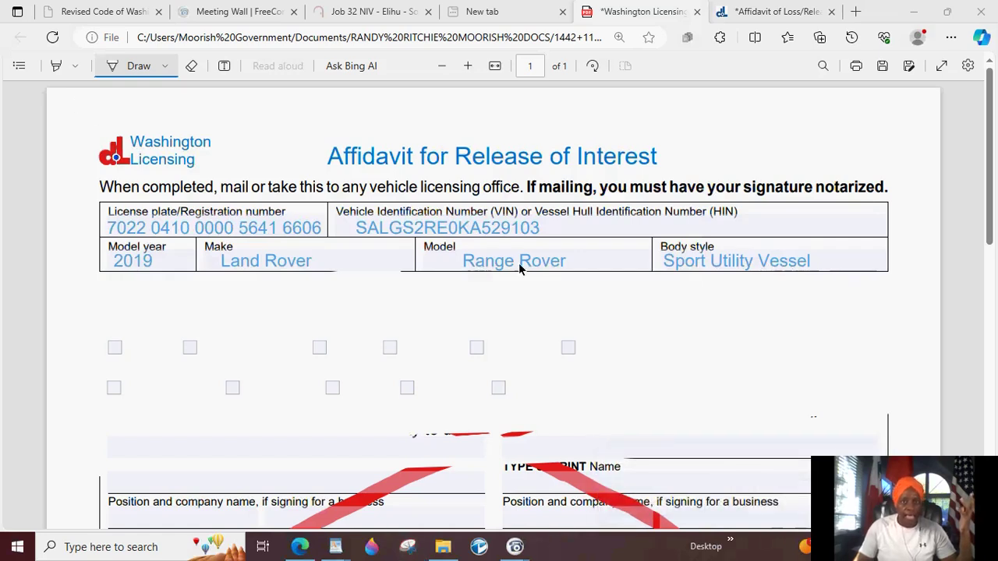
Snip the form's header area with Win+Shift+S
{"action": "key", "text": "super+shift+s"}
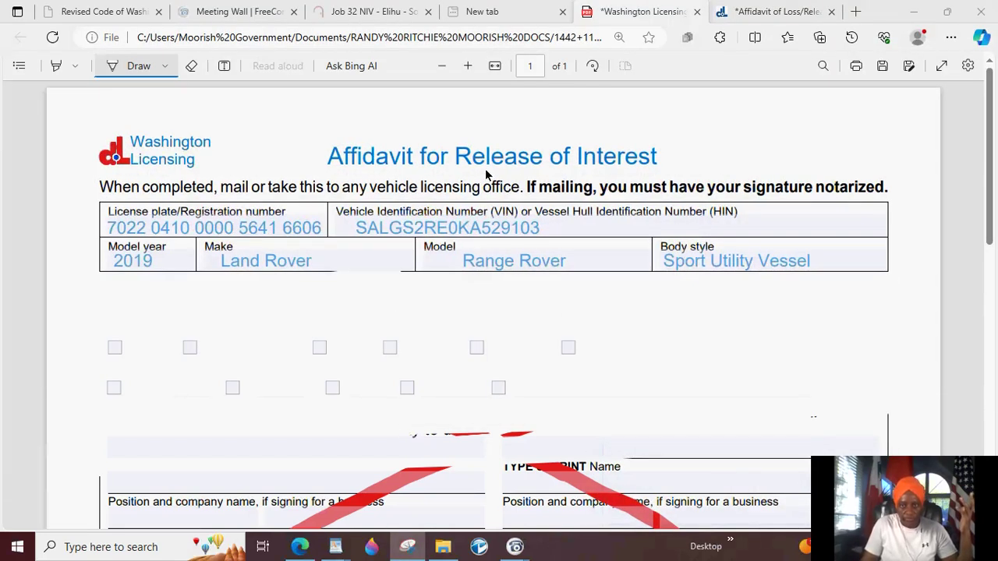
{"action": "left_click_drag", "start_coordinate": [405, 154], "coordinate": [335, 173]}
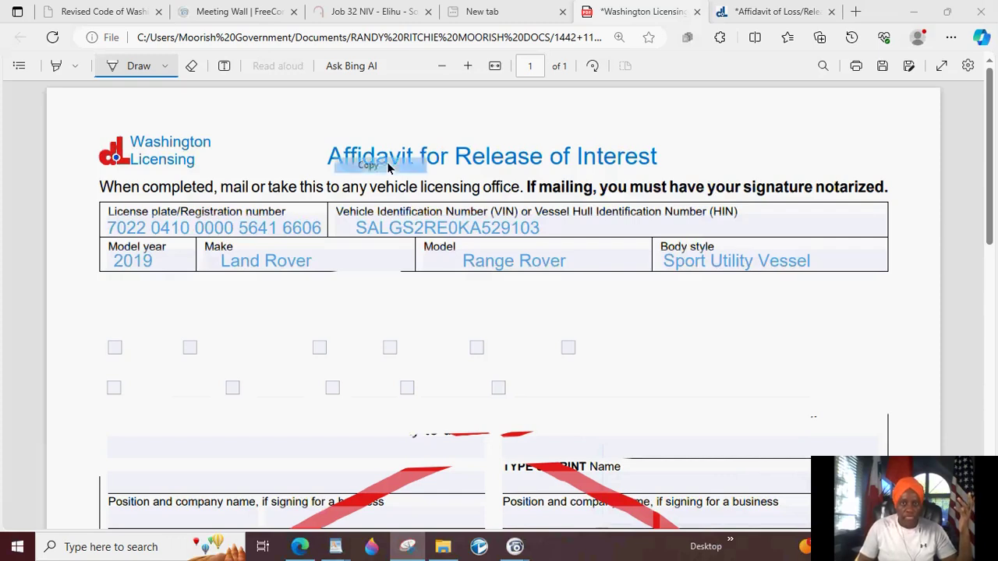
Paste the affidavit header snip into WordPad below the Judicial Statement, then leave WordPad
{"action": "mouse_move", "coordinate": [343, 550]}
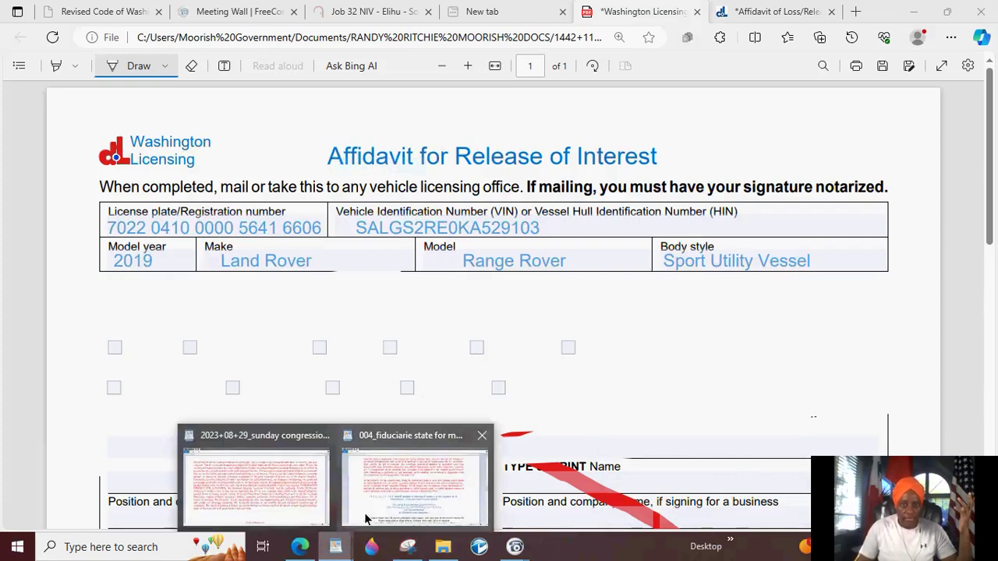
{"action": "left_click", "coordinate": [291, 503]}
{"action": "scroll", "coordinate": [400, 285], "scroll_direction": "down", "scroll_amount": 5}
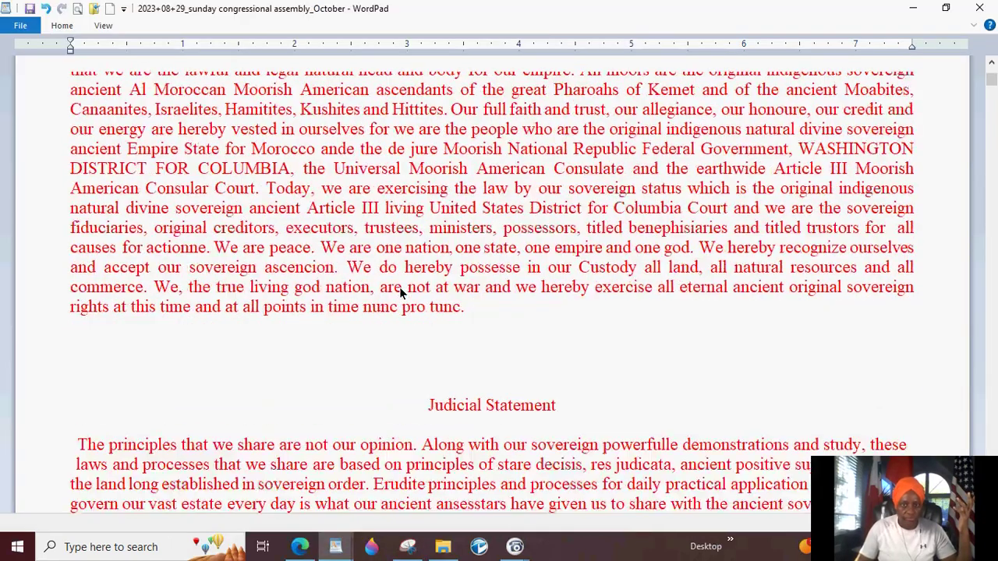
{"action": "scroll", "coordinate": [349, 383], "scroll_direction": "down", "scroll_amount": 1}
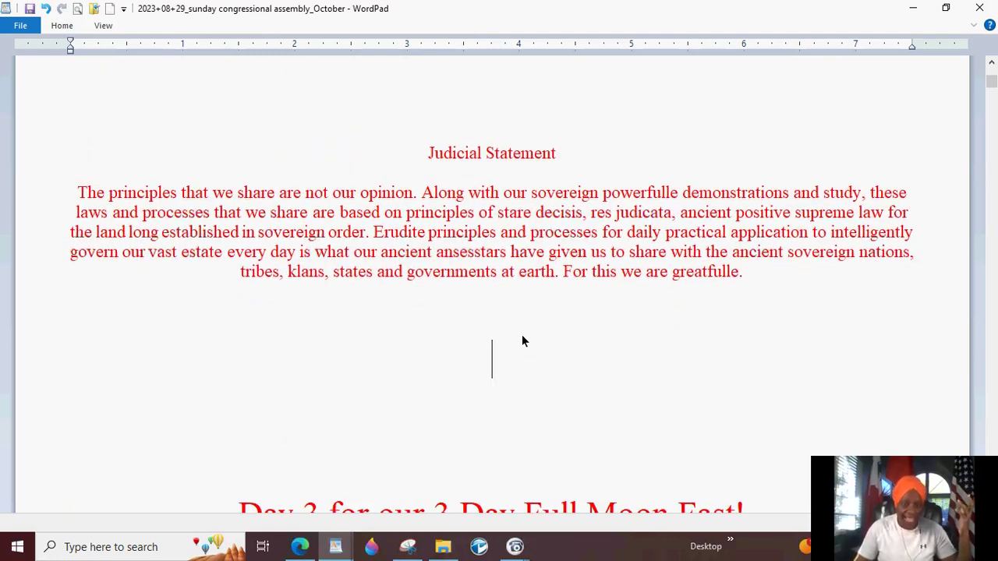
{"action": "key", "text": "ctrl+v"}
{"action": "scroll", "coordinate": [522, 341], "scroll_direction": "down", "scroll_amount": 3}
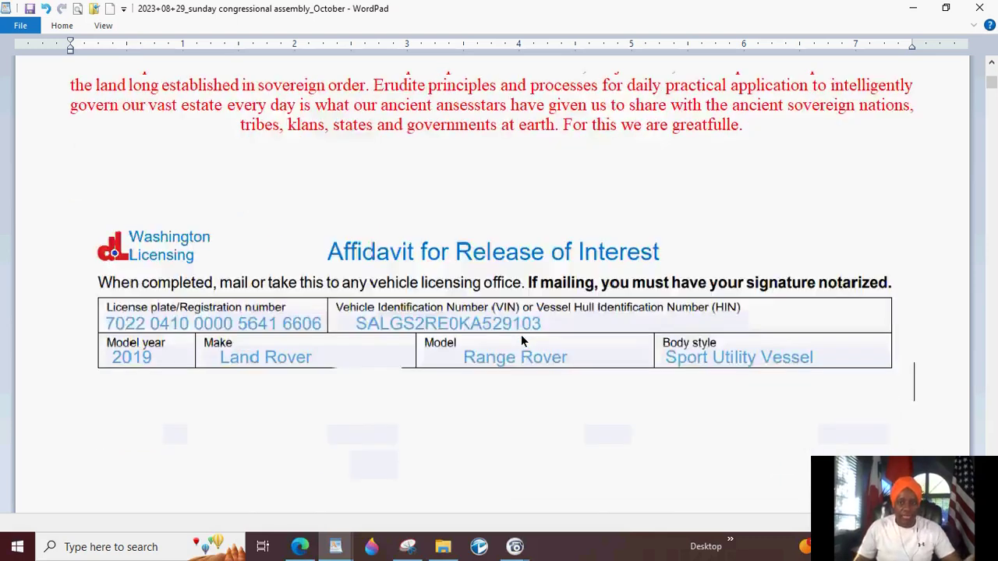
{"action": "scroll", "coordinate": [522, 341], "scroll_direction": "down", "scroll_amount": 1}
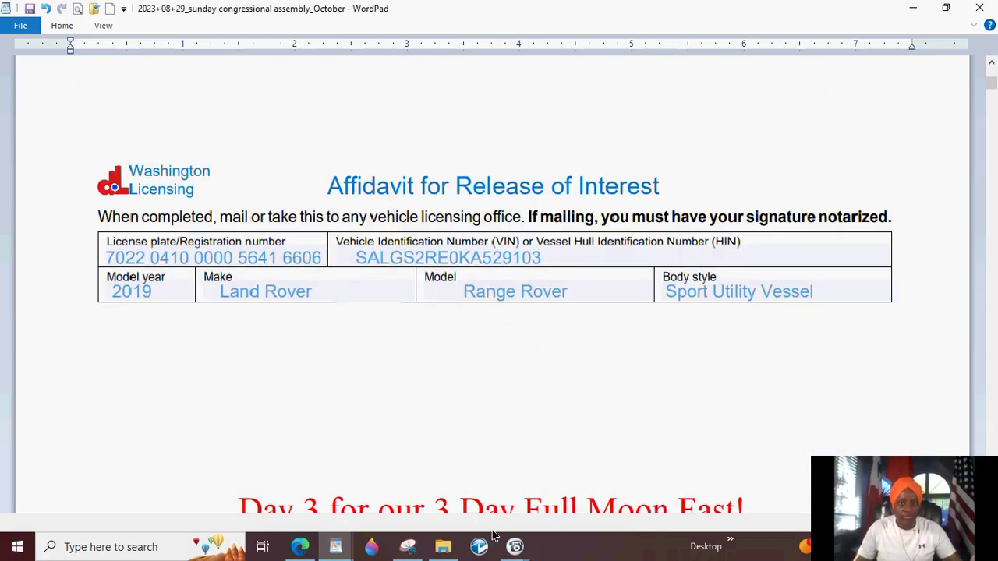
{"action": "left_click", "coordinate": [414, 548]}
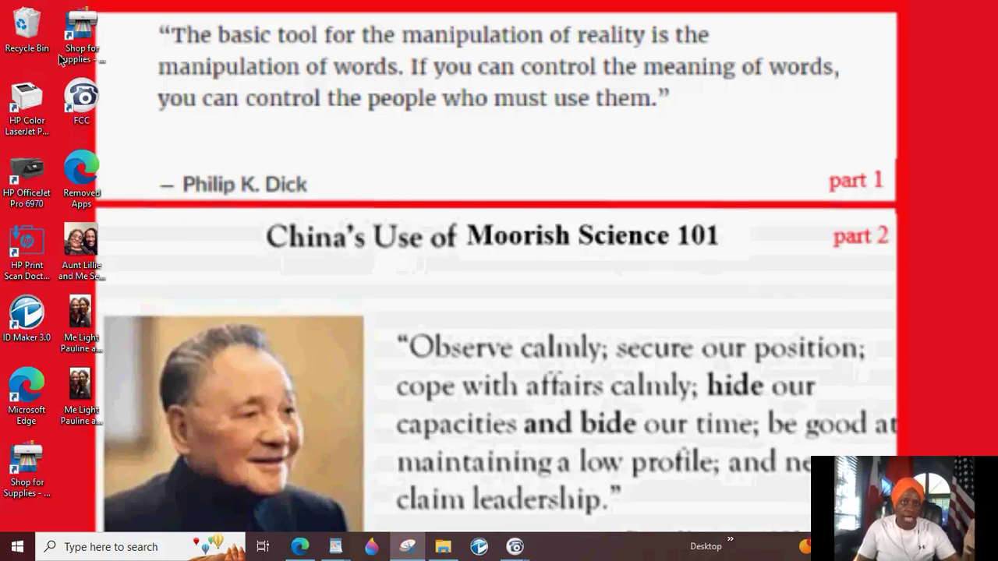
Open the FCC desktop image's options, then switch to Paint 3D showing the affidavit header image
{"action": "right_click", "coordinate": [95, 92]}
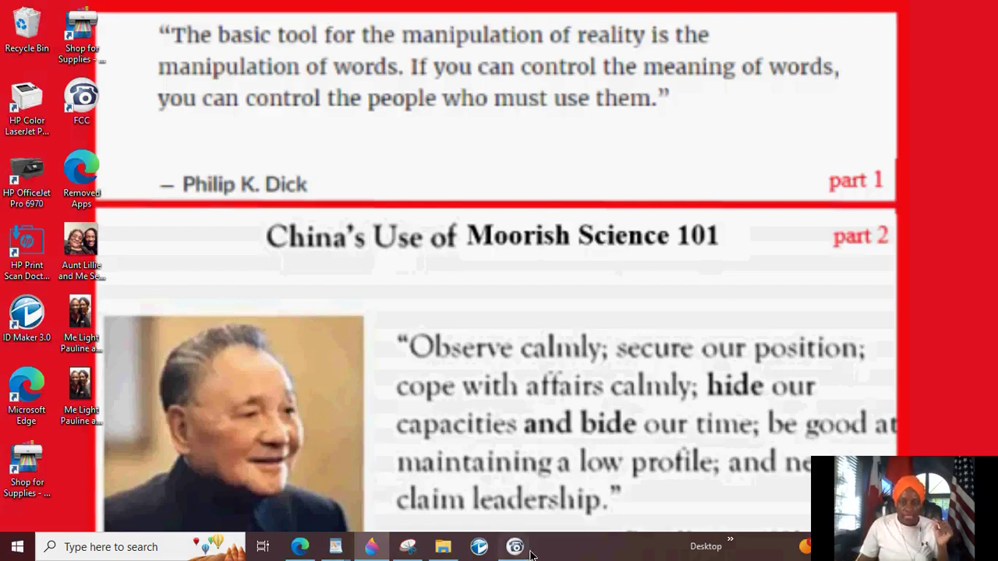
{"action": "mouse_move", "coordinate": [515, 546]}
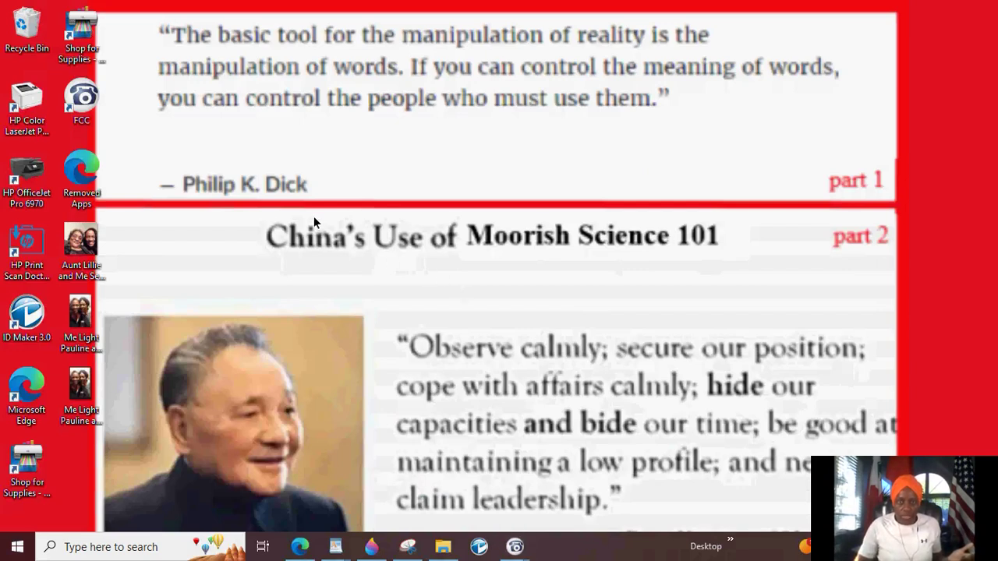
{"action": "key", "text": "alt+Tab"}
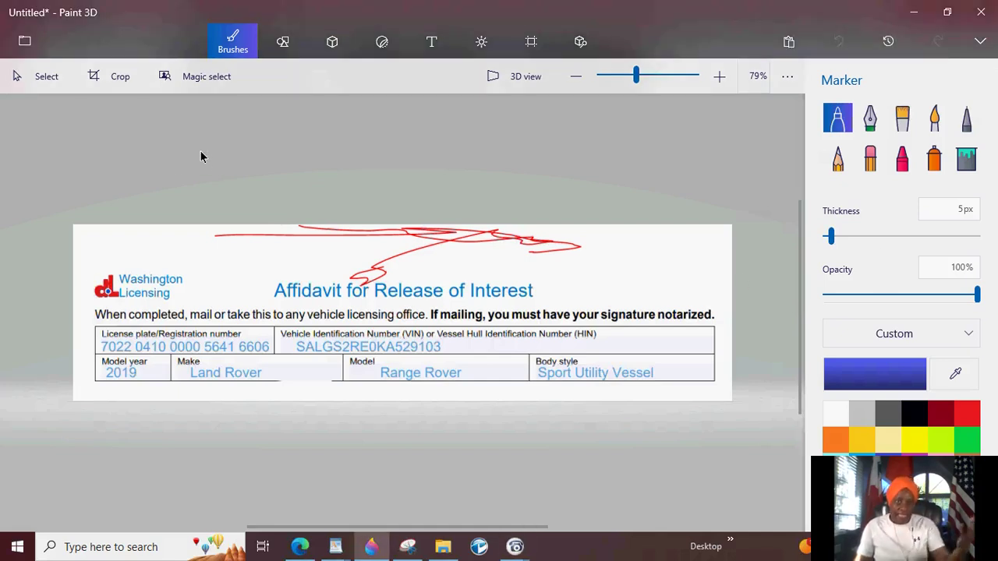
Add the word 'Moorish' in Times New Roman in a text box above the affidavit title
{"action": "left_click", "coordinate": [431, 41]}
{"action": "left_click_drag", "start_coordinate": [232, 240], "coordinate": [661, 274]}
{"action": "type", "text": "Mo"}
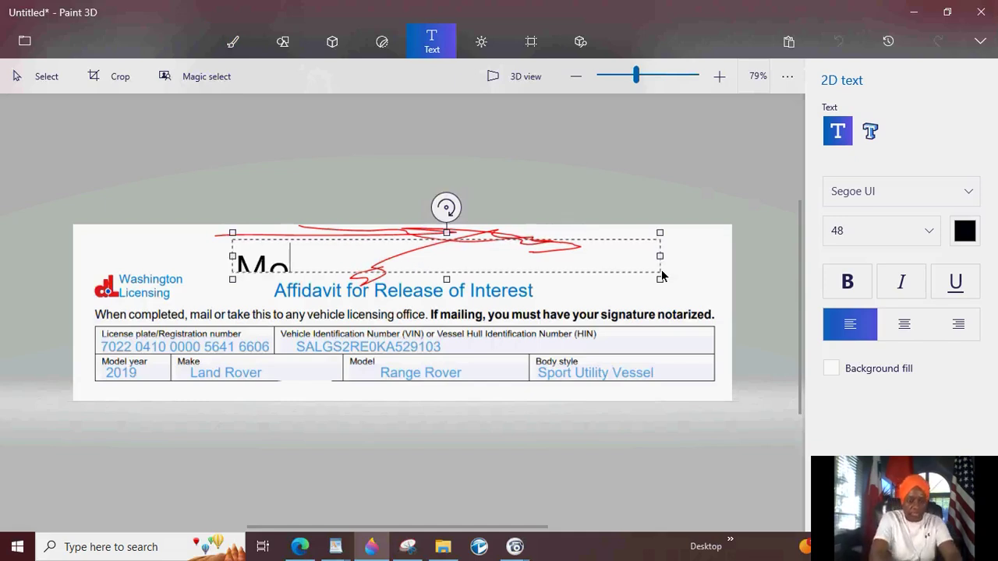
{"action": "type", "text": "orish"}
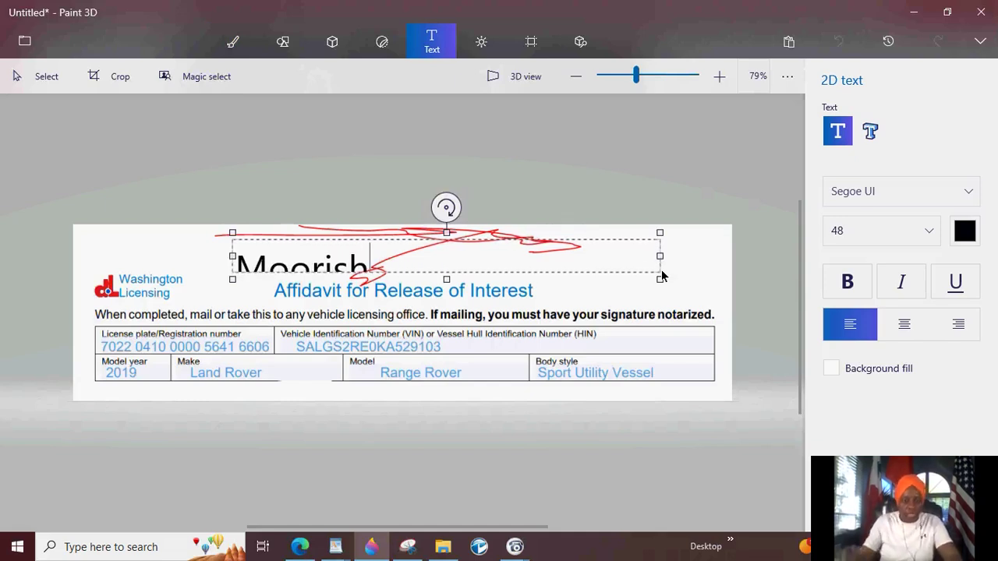
{"action": "left_click_drag", "start_coordinate": [446, 279], "coordinate": [447, 298]}
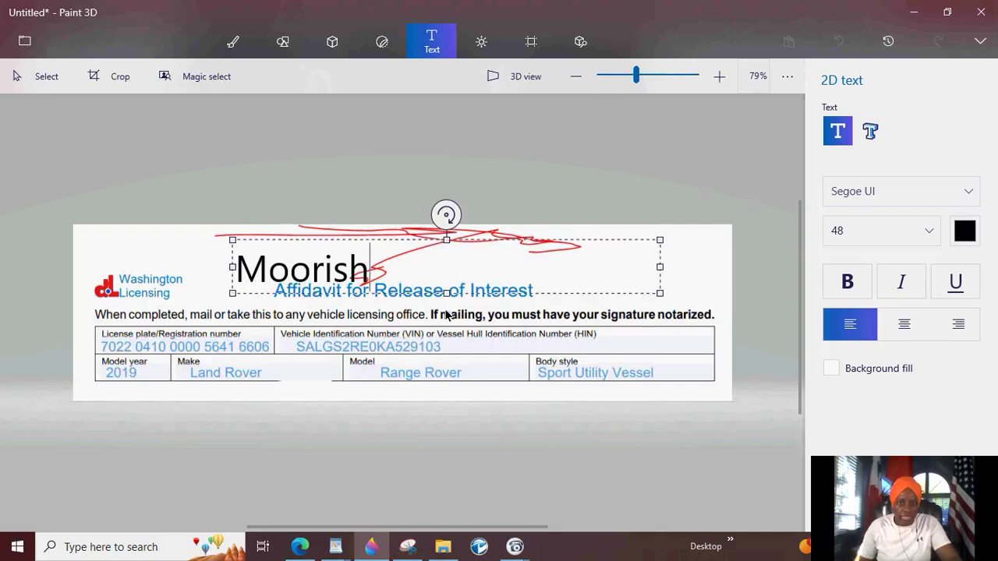
{"action": "key", "text": "ctrl+a"}
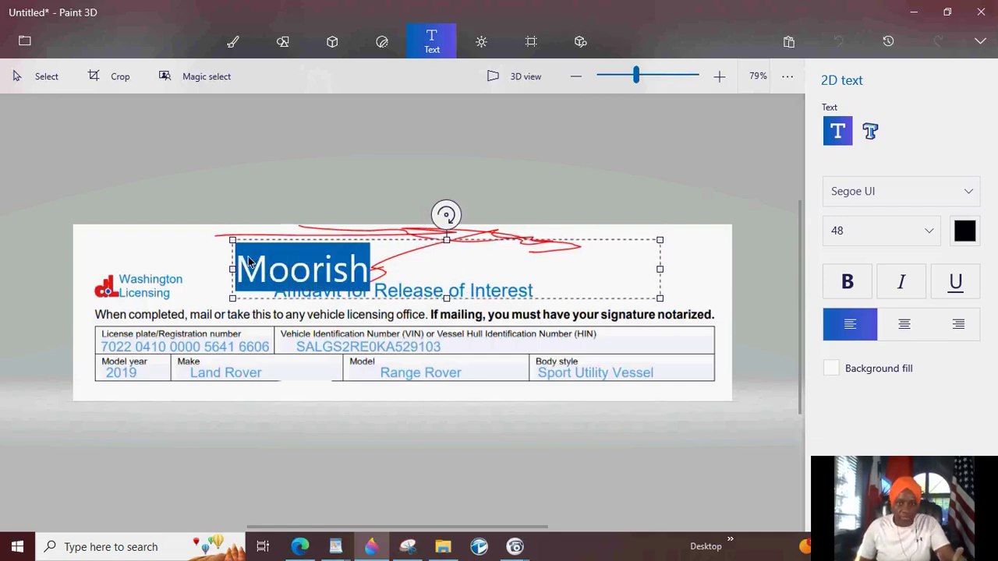
{"action": "left_click", "coordinate": [965, 198]}
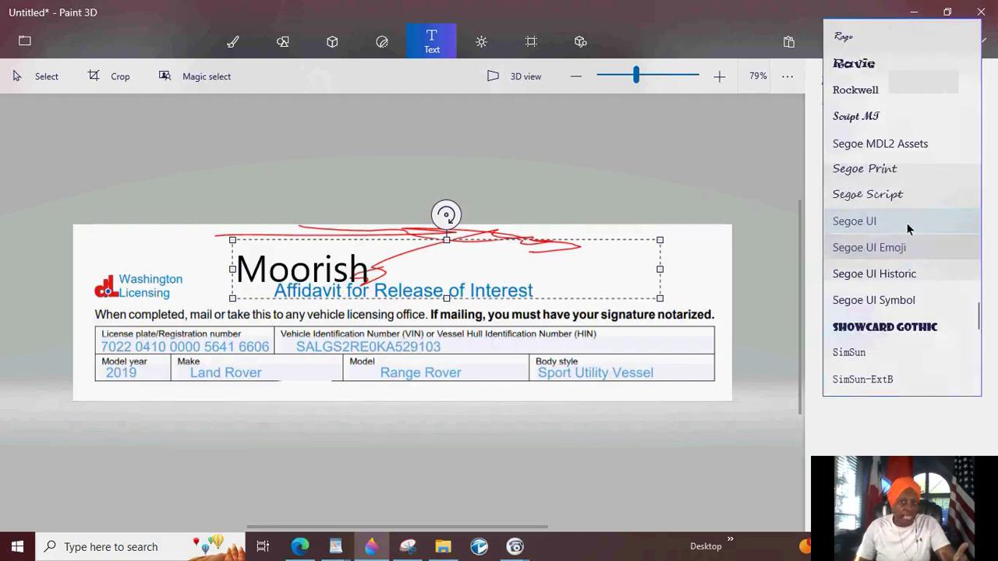
{"action": "scroll", "coordinate": [878, 156], "scroll_direction": "down", "scroll_amount": 10}
{"action": "scroll", "coordinate": [879, 81], "scroll_direction": "down", "scroll_amount": 3}
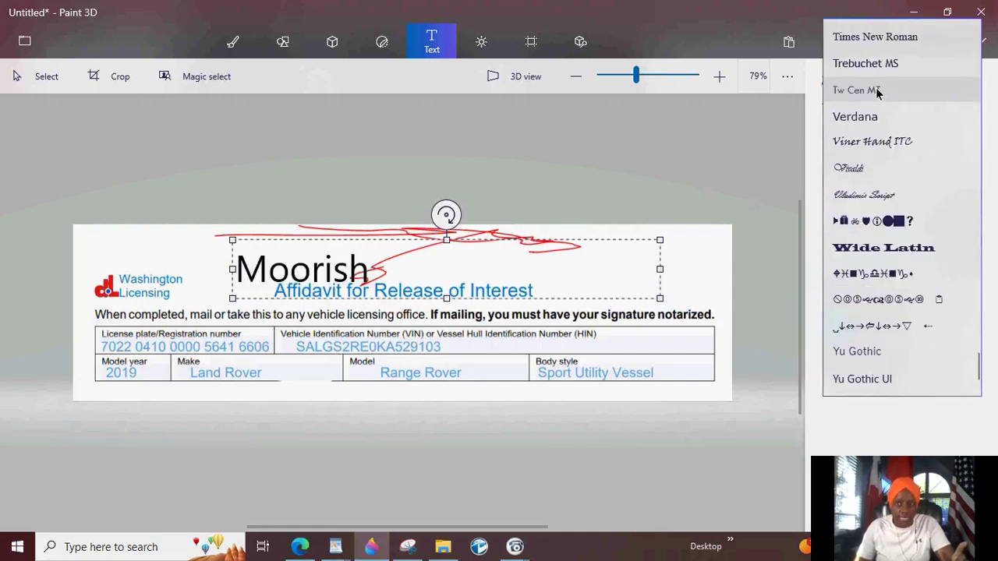
{"action": "left_click", "coordinate": [894, 44]}
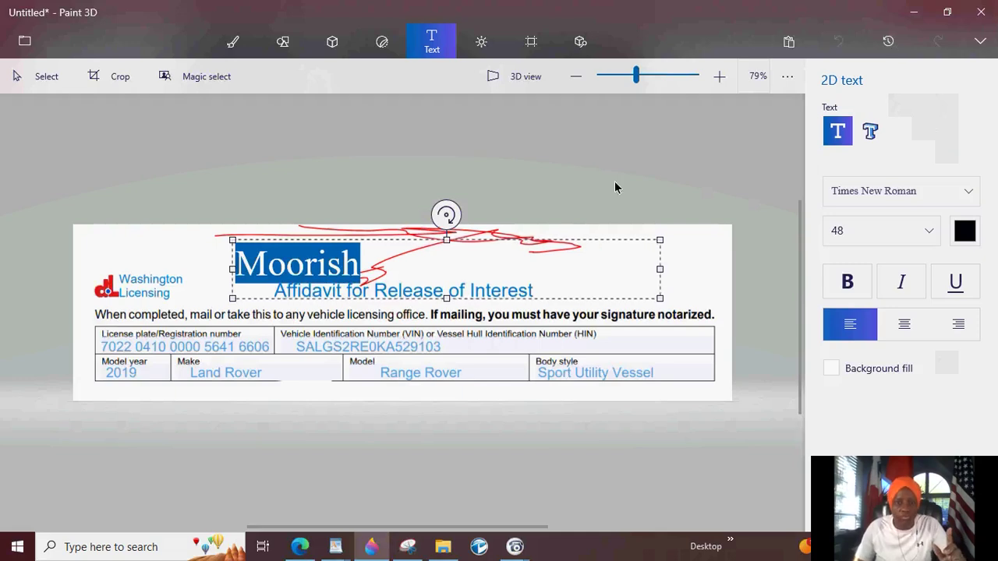
Color 'Moorish' red, commit it to the image, and close Paint 3D without saving
{"action": "left_click", "coordinate": [581, 251]}
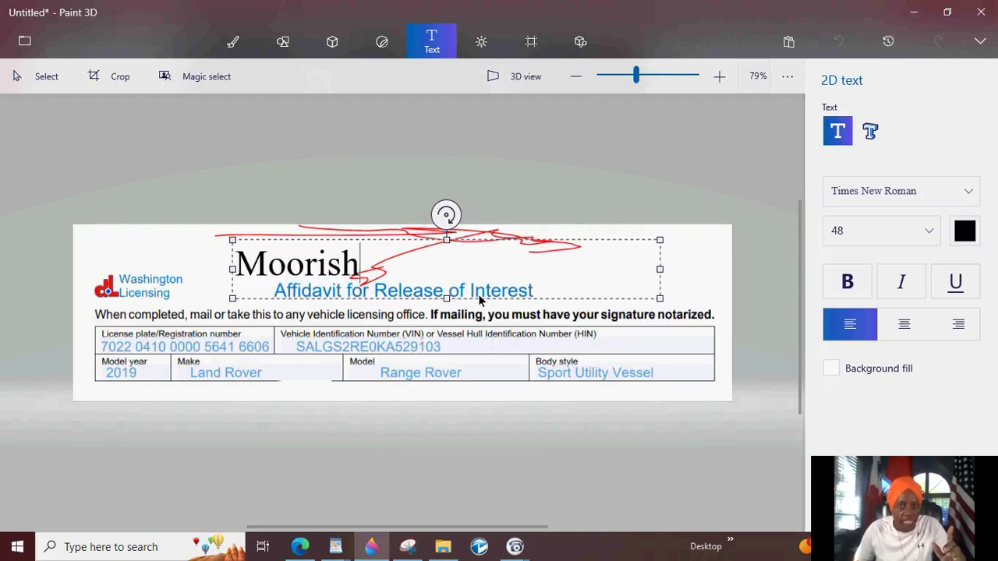
{"action": "left_click", "coordinate": [487, 271]}
{"action": "left_click_drag", "start_coordinate": [487, 270], "coordinate": [231, 269]}
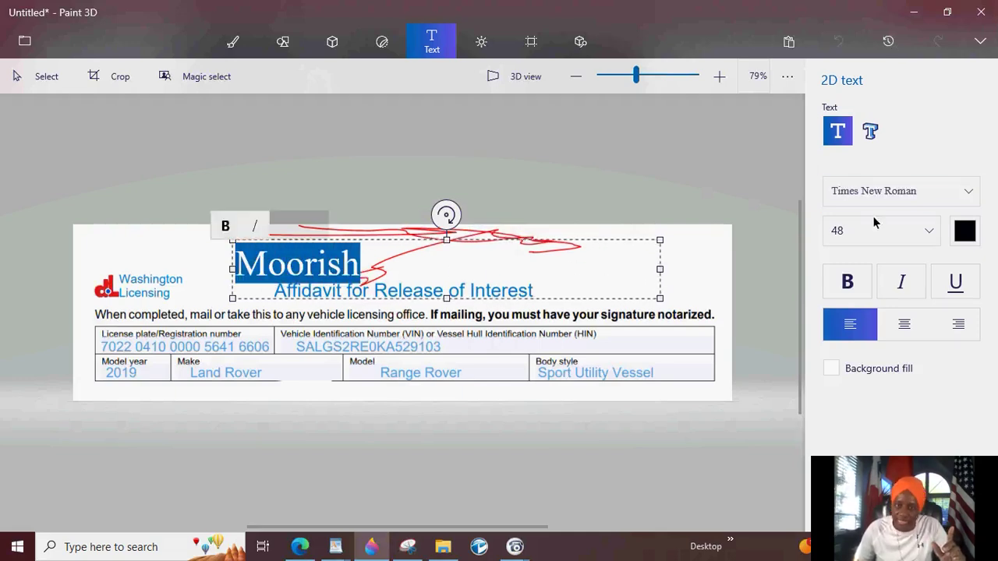
{"action": "left_click", "coordinate": [965, 230]}
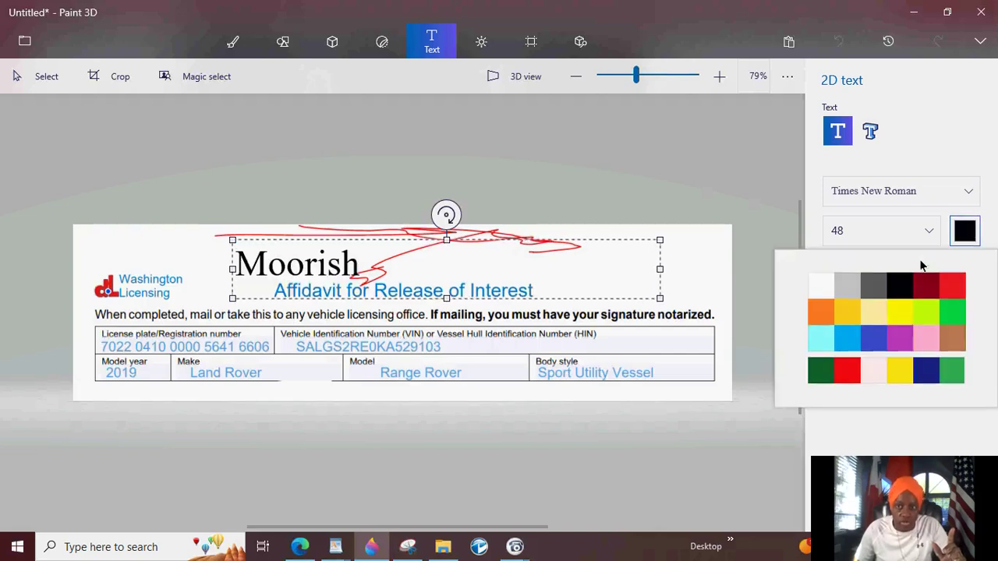
{"action": "left_click", "coordinate": [849, 370]}
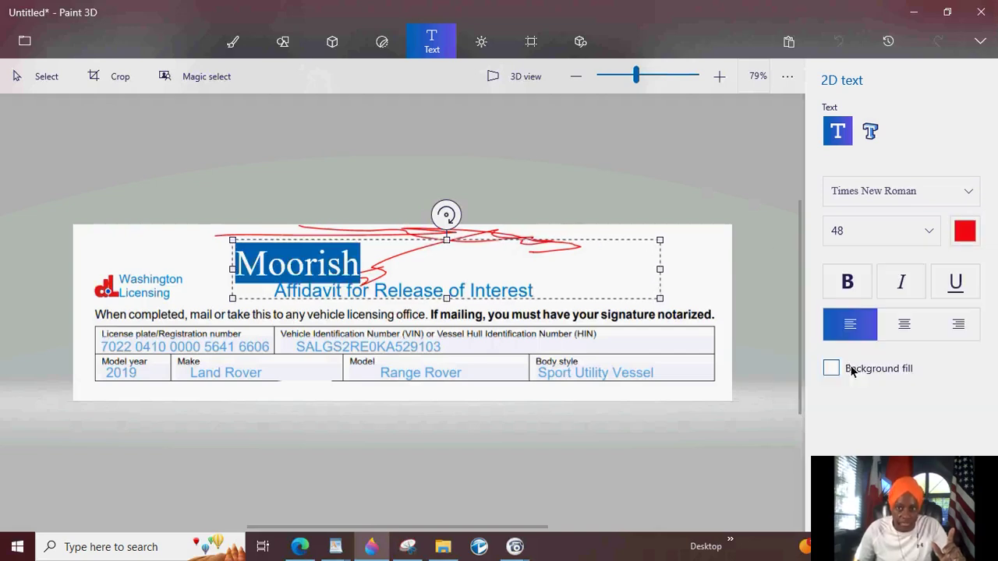
{"action": "left_click", "coordinate": [696, 256]}
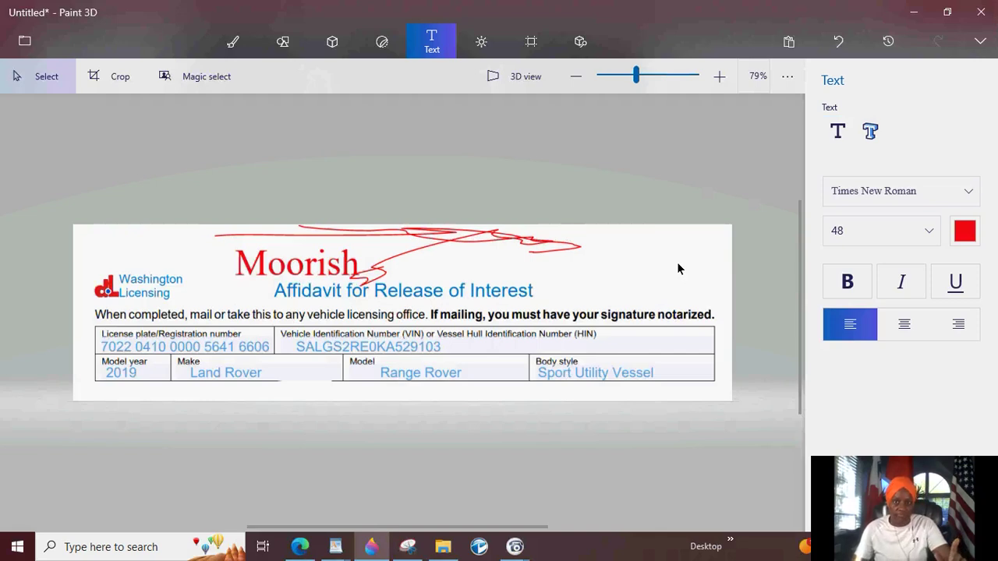
{"action": "left_click", "coordinate": [980, 14]}
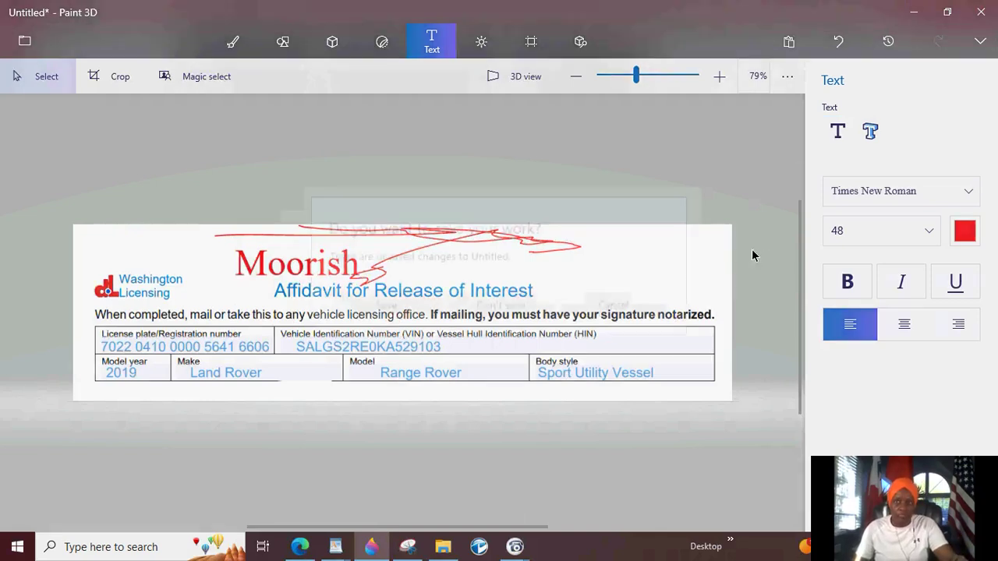
{"action": "left_click", "coordinate": [549, 306]}
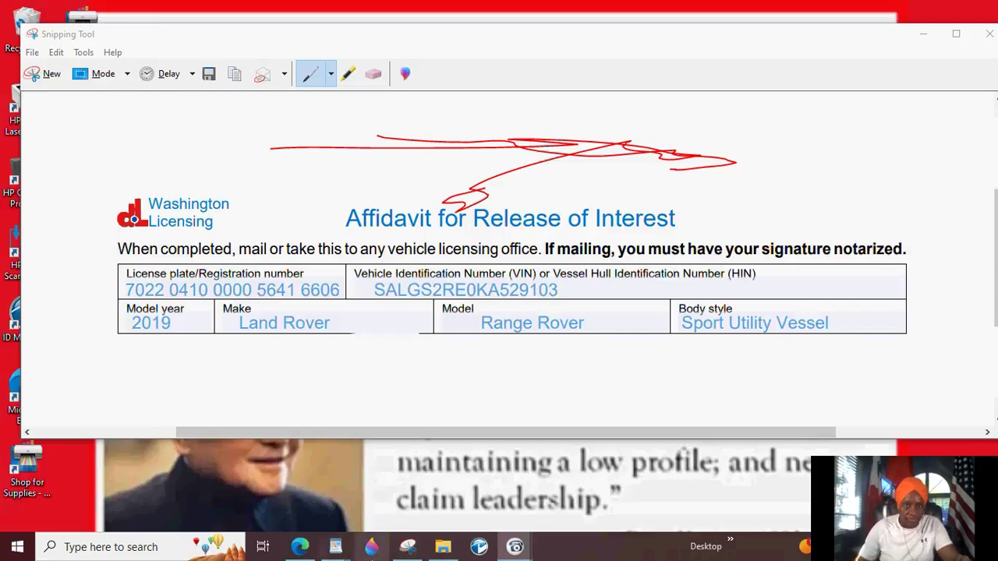
In WordPad, delete the embedded affidavit header image from the top of the document
{"action": "mouse_move", "coordinate": [336, 550]}
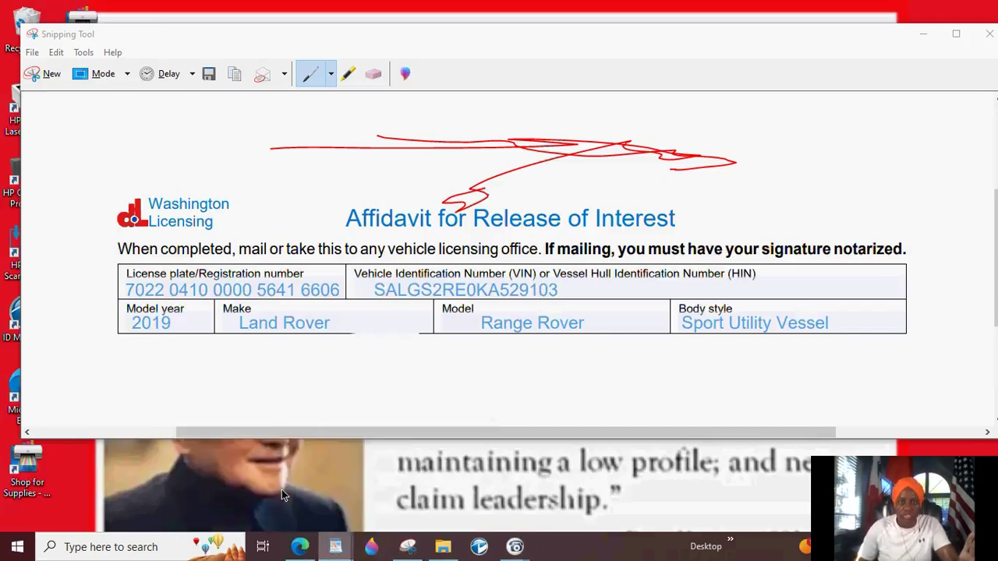
{"action": "left_click", "coordinate": [282, 489]}
{"action": "left_click", "coordinate": [493, 266]}
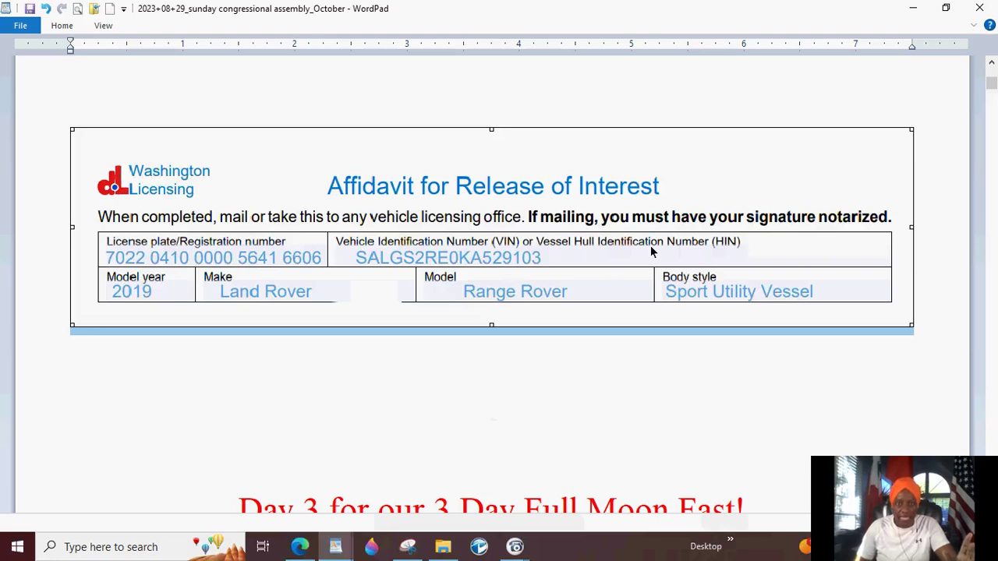
{"action": "key", "text": "Delete"}
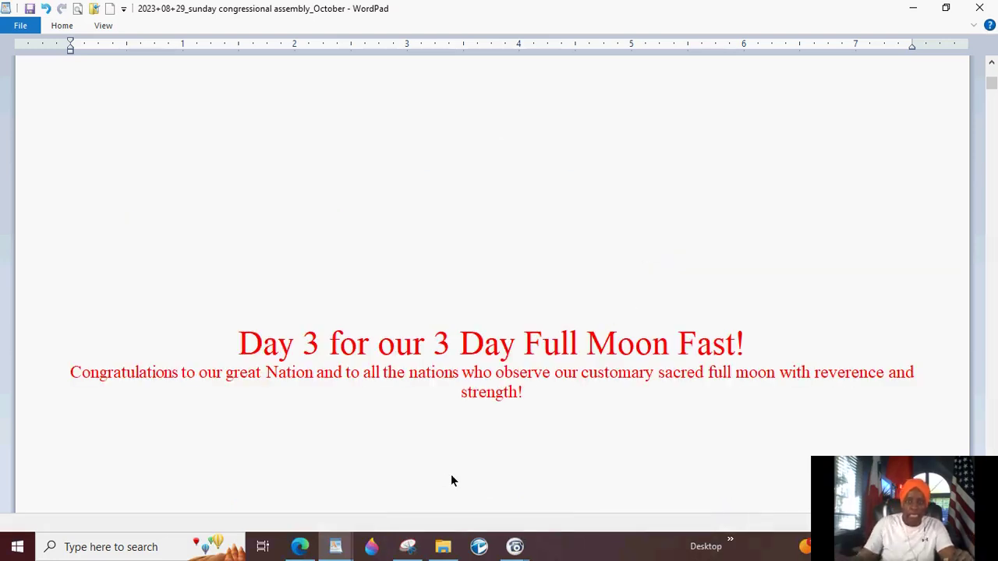
{"action": "mouse_move", "coordinate": [513, 545]}
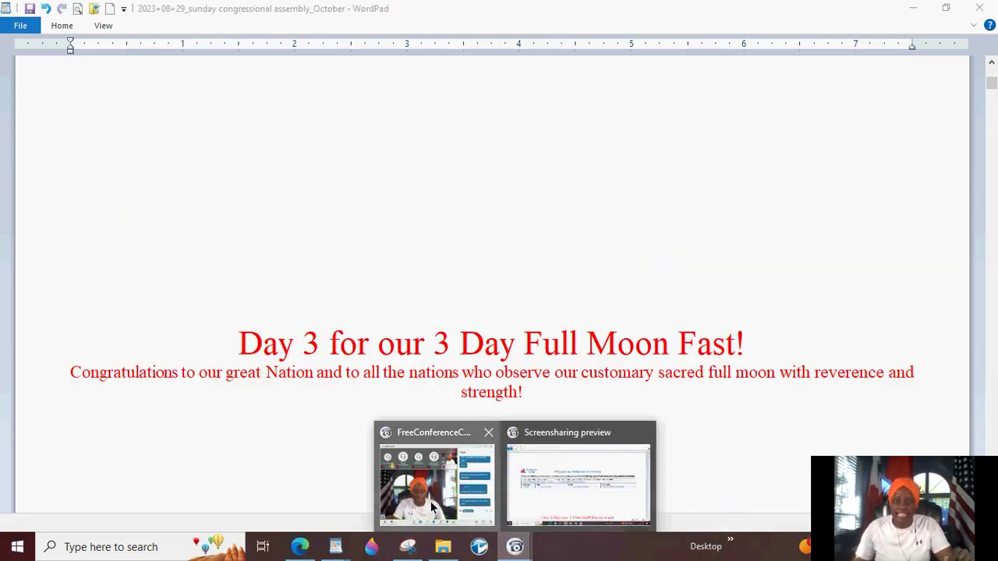
{"action": "left_click", "coordinate": [431, 501]}
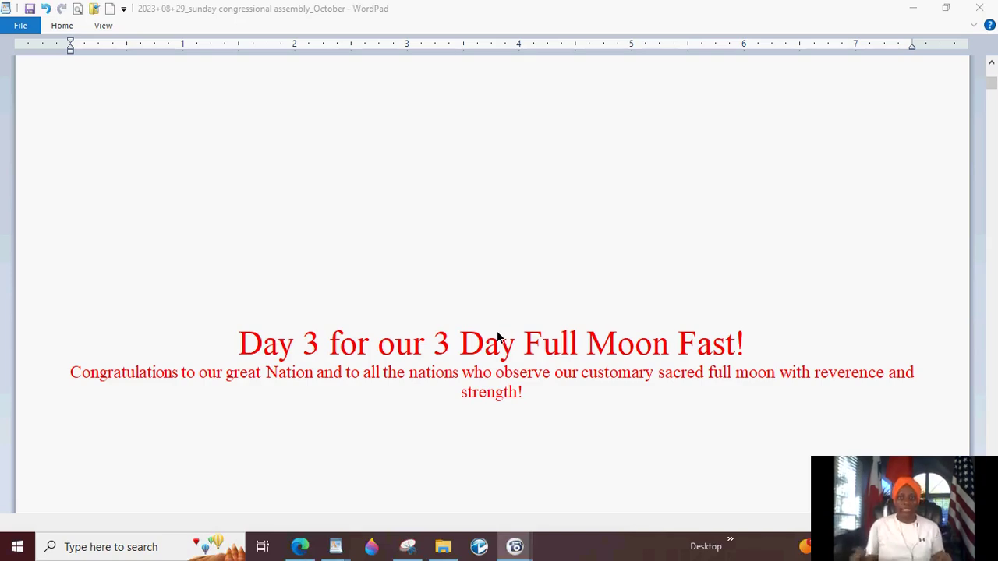
{"action": "left_click", "coordinate": [890, 332]}
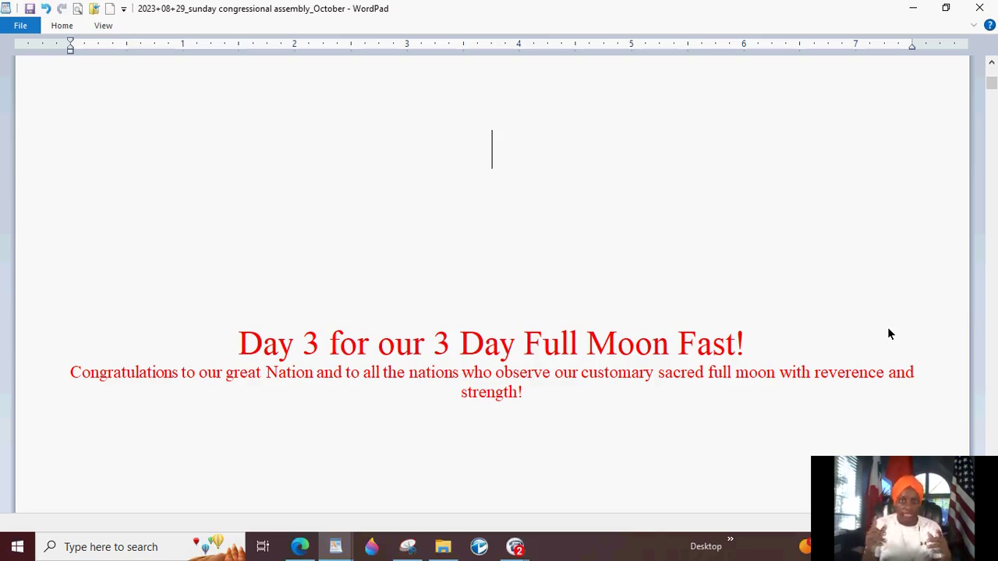
{"action": "left_click", "coordinate": [499, 540]}
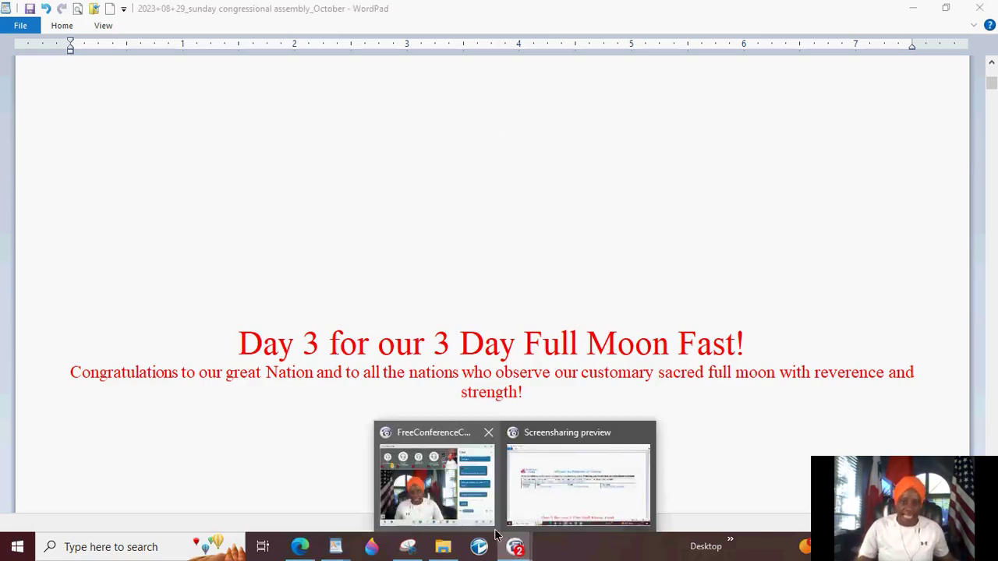
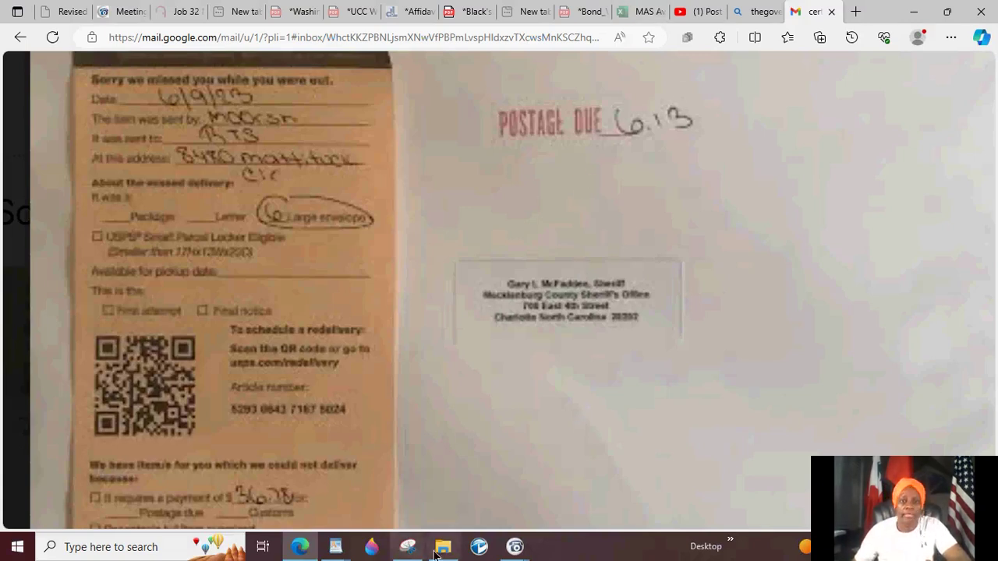
Add a centred red line reading 'Mecklenburg Sheriff's Office' above the Parte I heading
{"action": "mouse_move", "coordinate": [335, 547]}
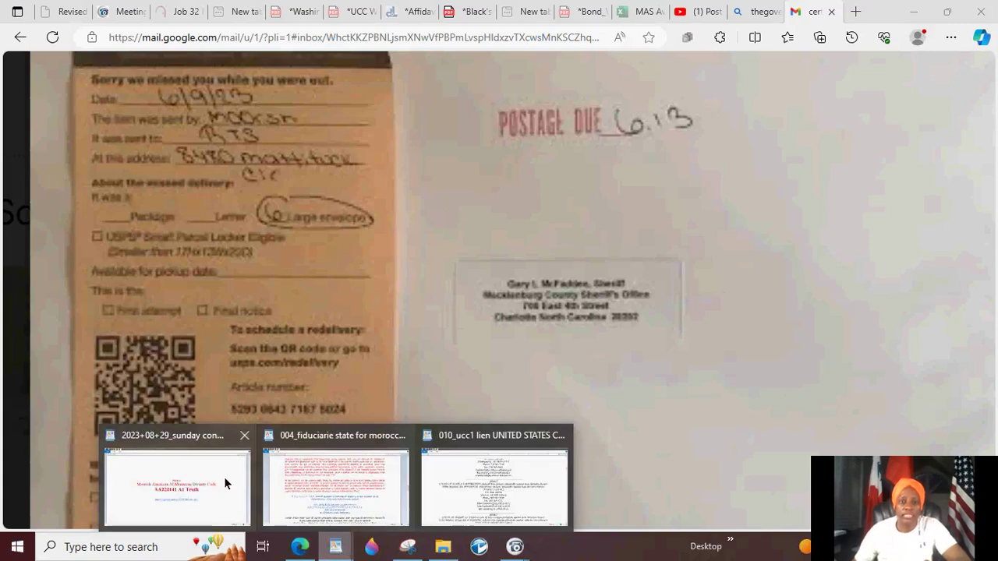
{"action": "left_click", "coordinate": [224, 485]}
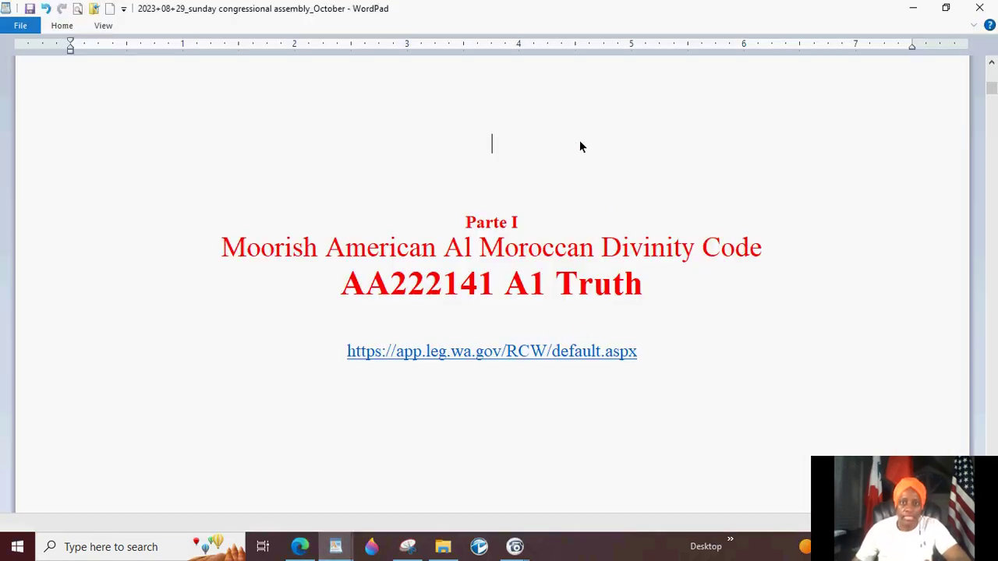
{"action": "key", "text": "Return"}
{"action": "key", "text": "Return"}
{"action": "key", "text": "Return"}
{"action": "key", "text": "Return"}
{"action": "key", "text": "Return"}
{"action": "key", "text": "Return"}
{"action": "key", "text": "Return"}
{"action": "key", "text": "Return"}
{"action": "key", "text": "Return"}
{"action": "key", "text": "Return"}
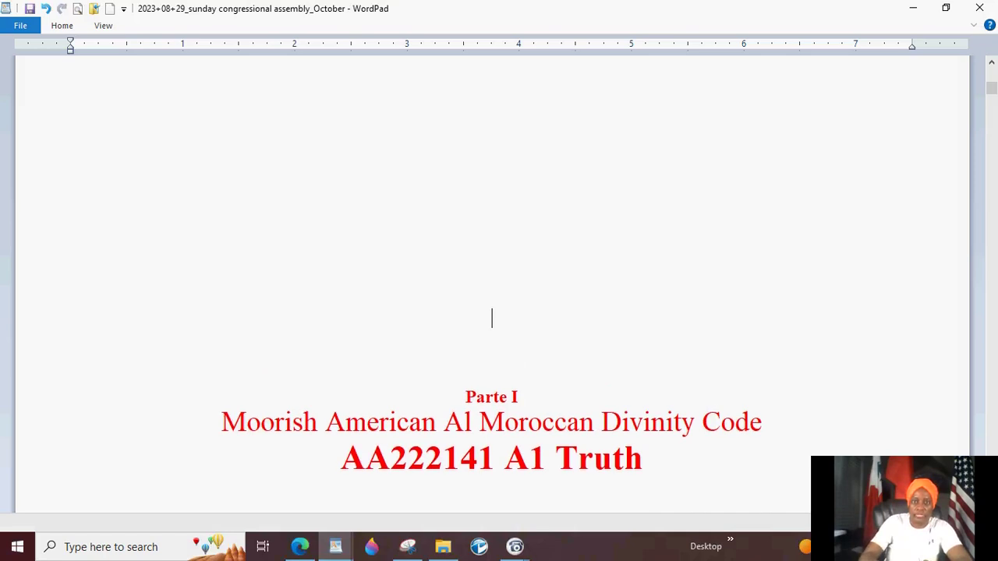
{"action": "key", "text": "Up"}
{"action": "key", "text": "Up"}
{"action": "key", "text": "Up"}
{"action": "key", "text": "Up"}
{"action": "key", "text": "Up"}
{"action": "key", "text": "Up"}
{"action": "key", "text": "Up"}
{"action": "key", "text": "Up"}
{"action": "key", "text": "Up"}
{"action": "key", "text": "Up"}
{"action": "key", "text": "Up"}
{"action": "key", "text": "Up"}
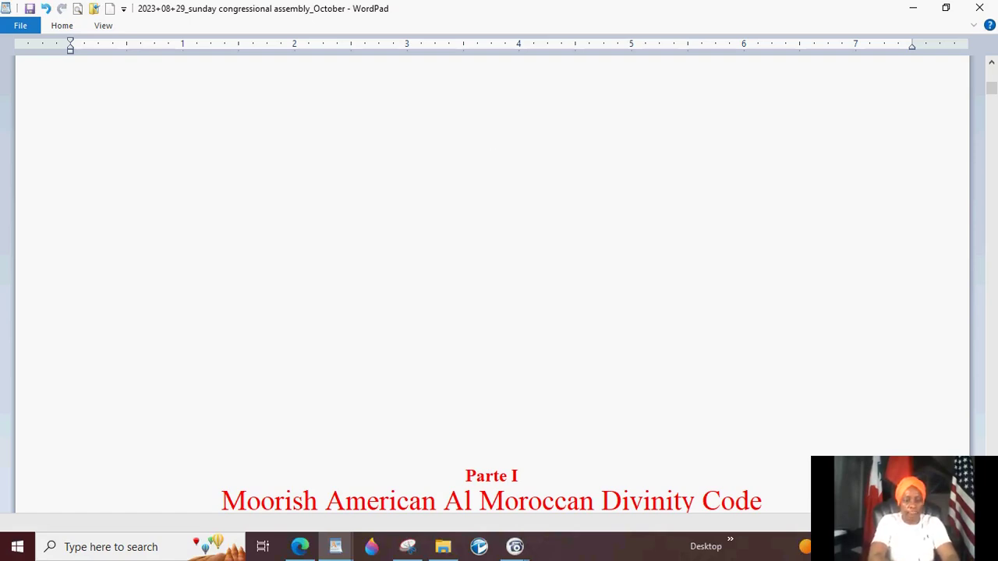
{"action": "type", "text": "K"}
{"action": "key", "text": "BackSpace"}
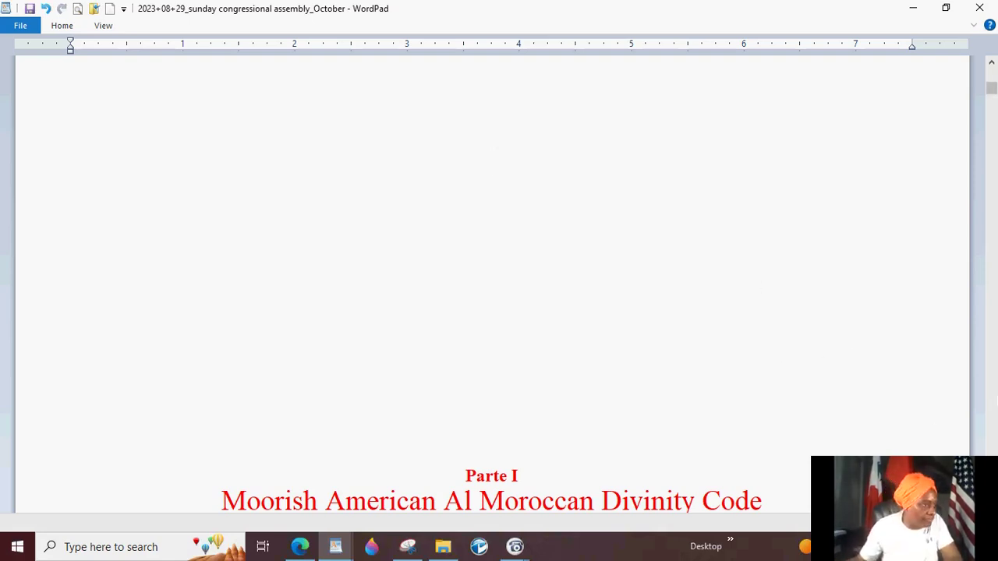
{"action": "type", "text": "Me"}
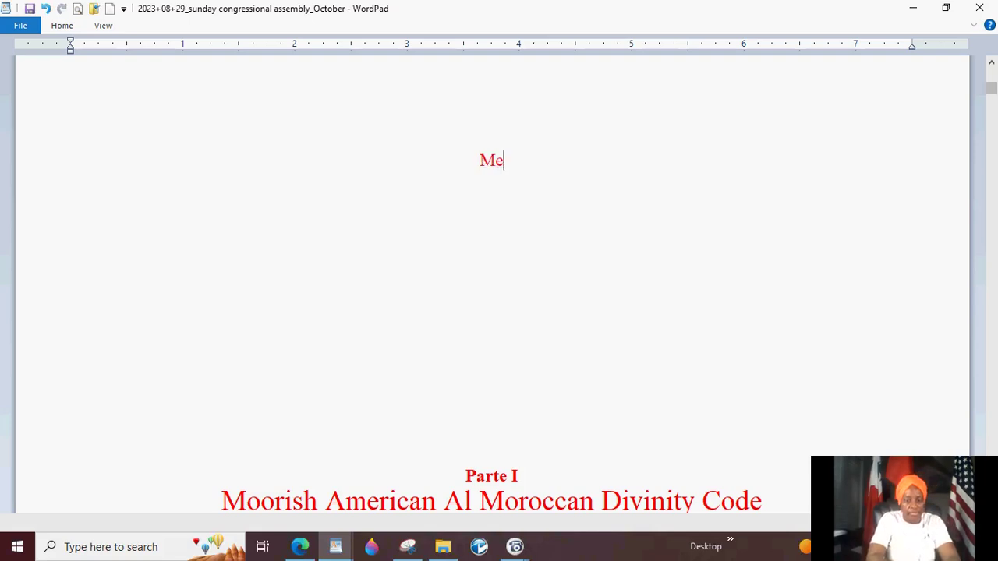
{"action": "type", "text": "cklenburg "}
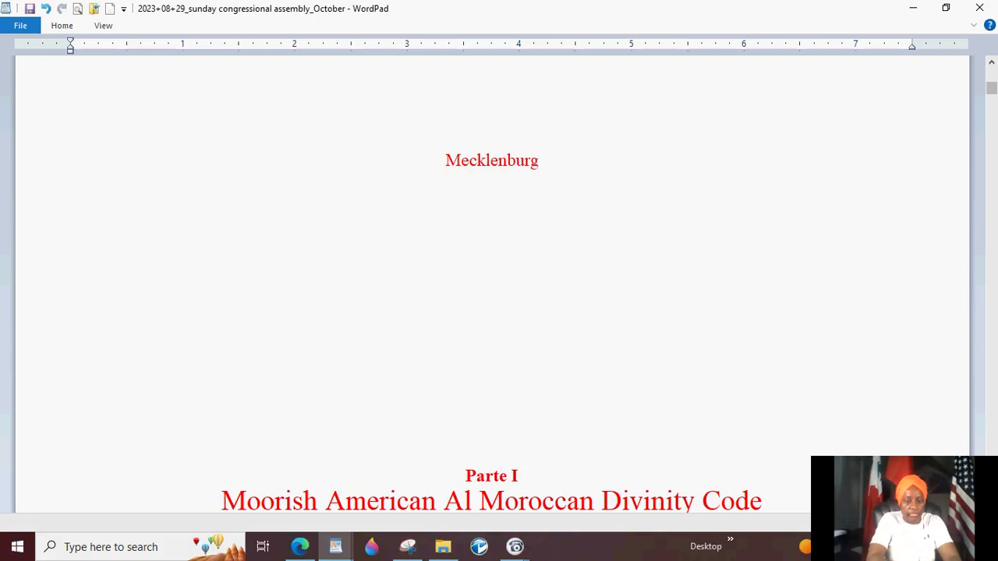
{"action": "type", "text": "Sh"}
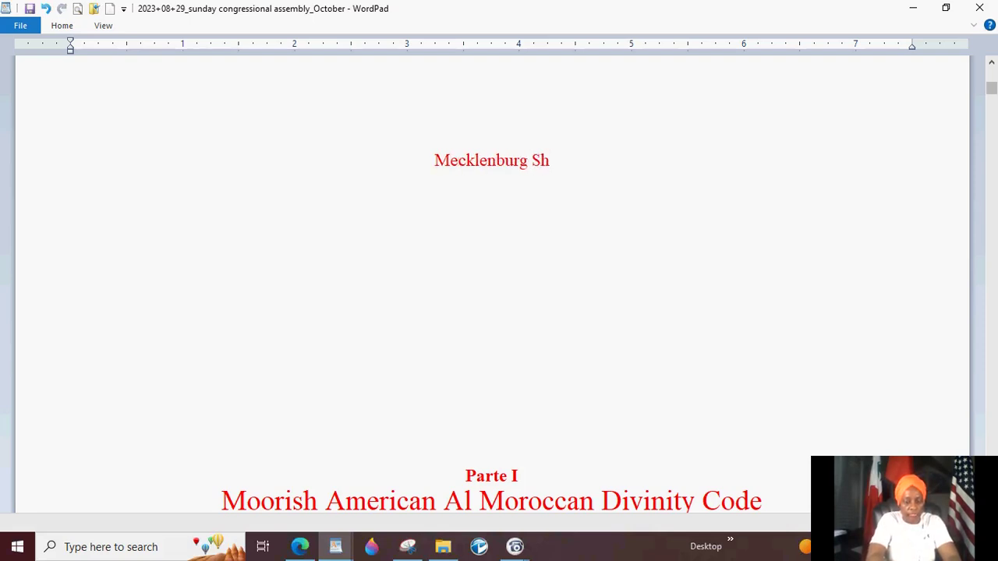
{"action": "type", "text": "e"}
{"action": "type", "text": "ri"}
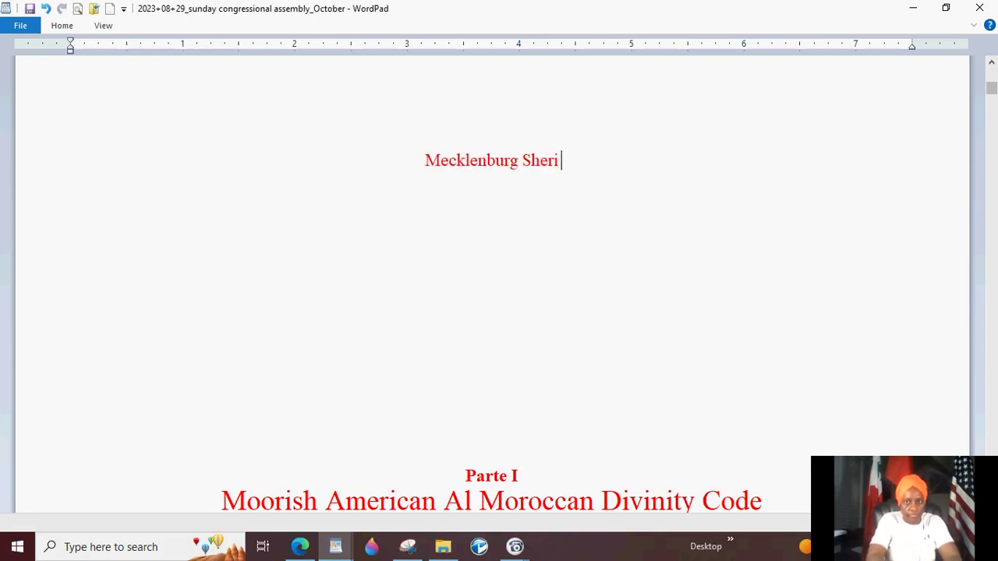
{"action": "type", "text": "ff's Office"}
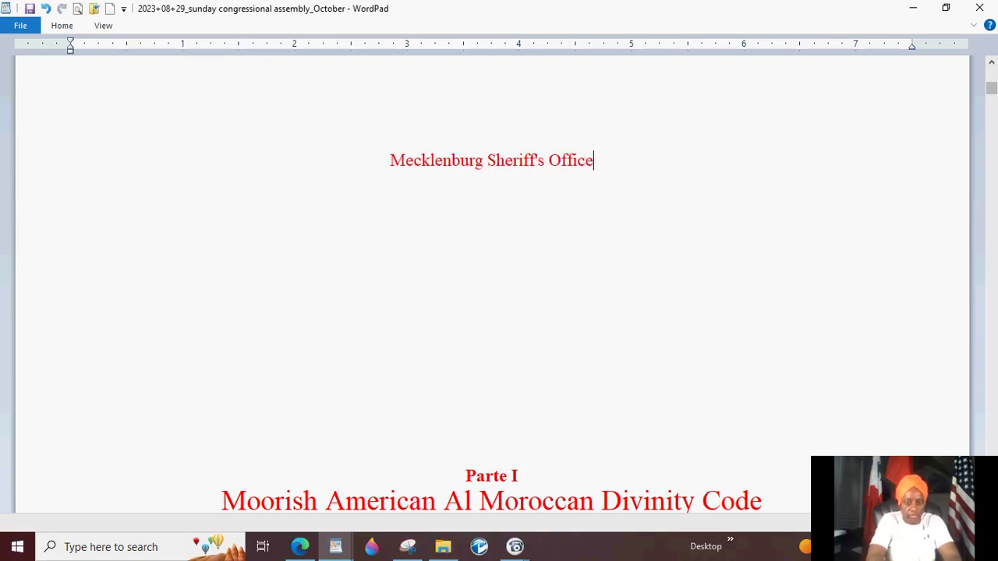
{"action": "key", "text": "Return"}
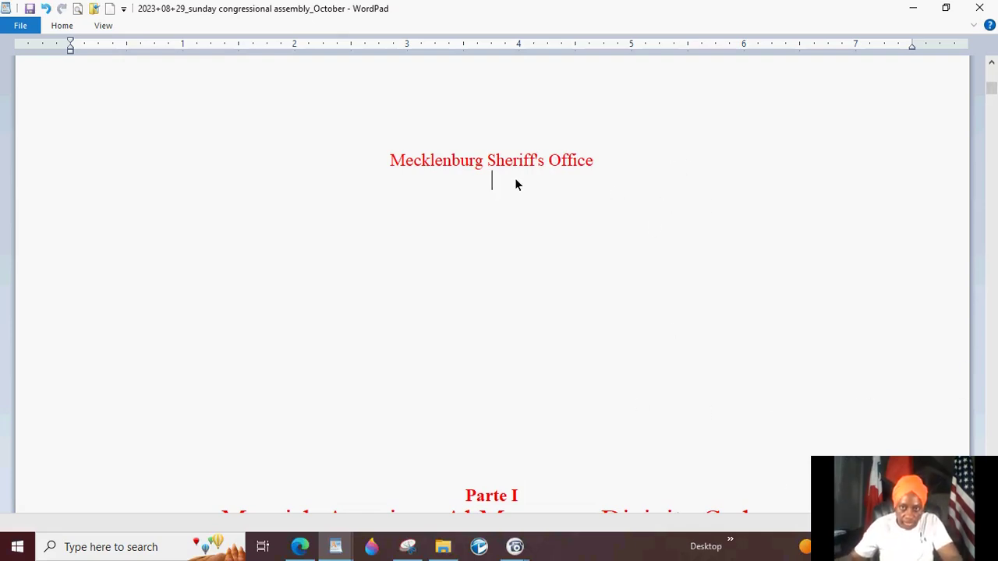
Left-align the 'Mecklenburg Sheriff's Office' line
{"action": "left_click_drag", "start_coordinate": [514, 182], "coordinate": [370, 144]}
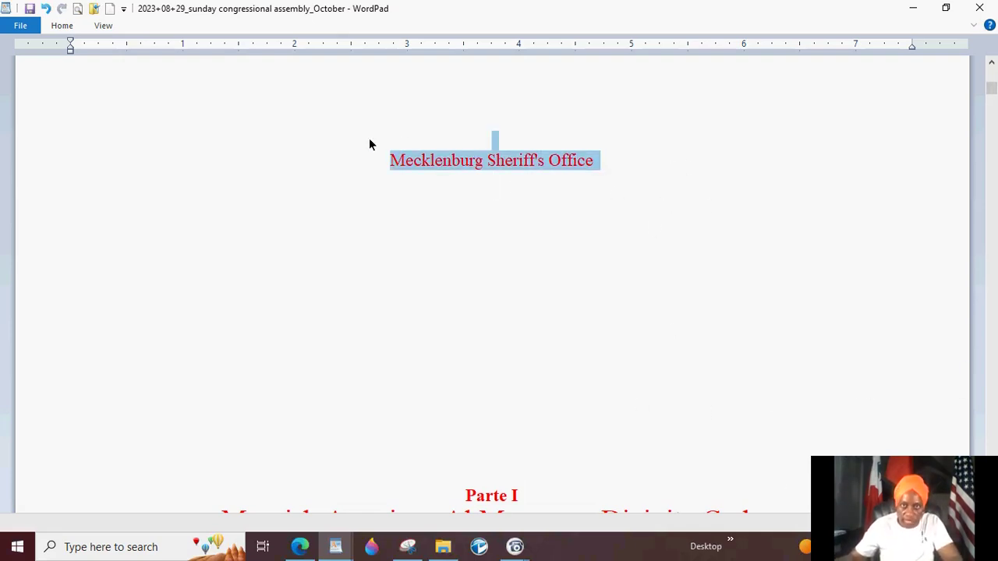
{"action": "left_click", "coordinate": [64, 25]}
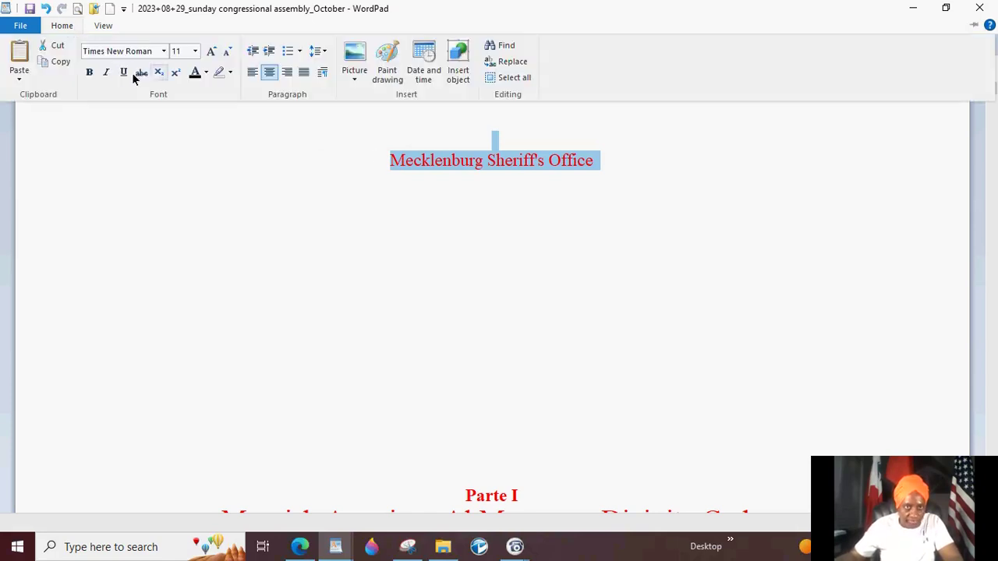
{"action": "left_click", "coordinate": [252, 72]}
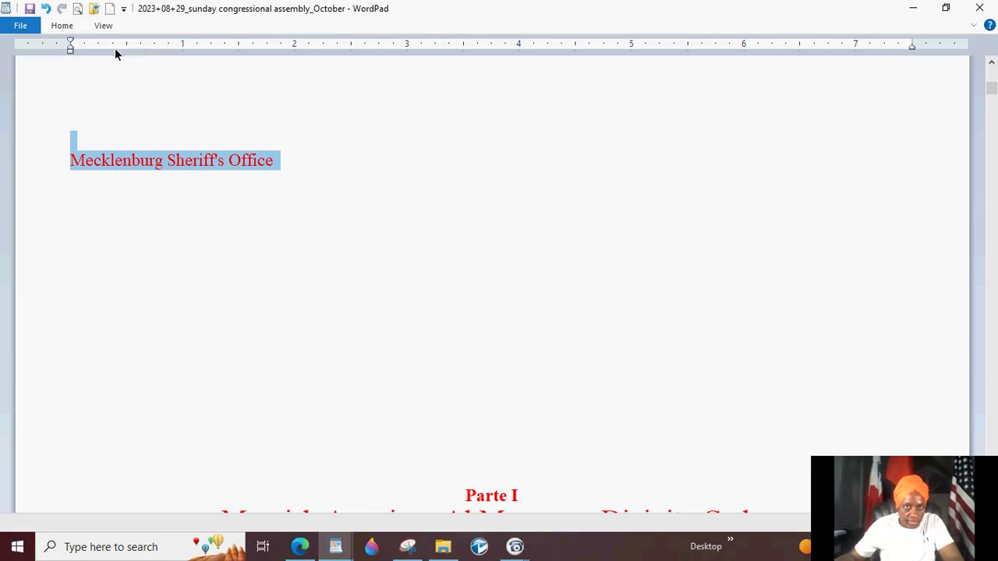
{"action": "left_click", "coordinate": [24, 30]}
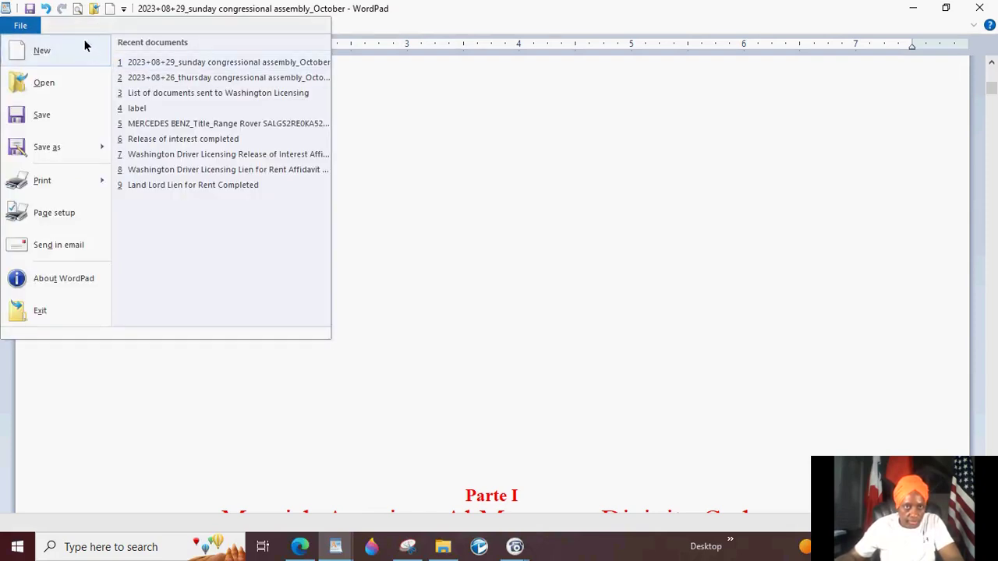
{"action": "left_click", "coordinate": [452, 106]}
Colour the office line blue and left-align the empty line below it
{"action": "left_click", "coordinate": [61, 26]}
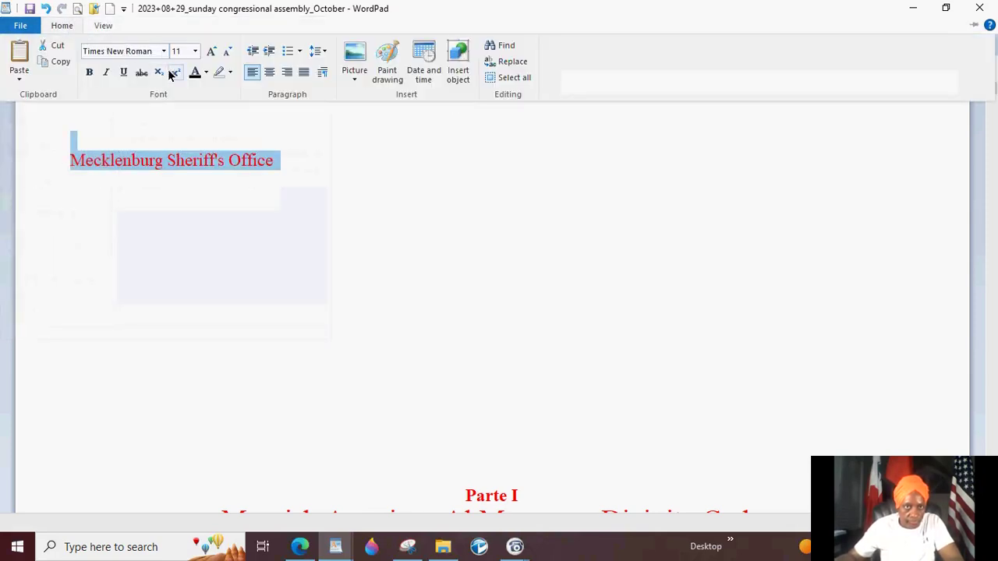
{"action": "left_click", "coordinate": [206, 73]}
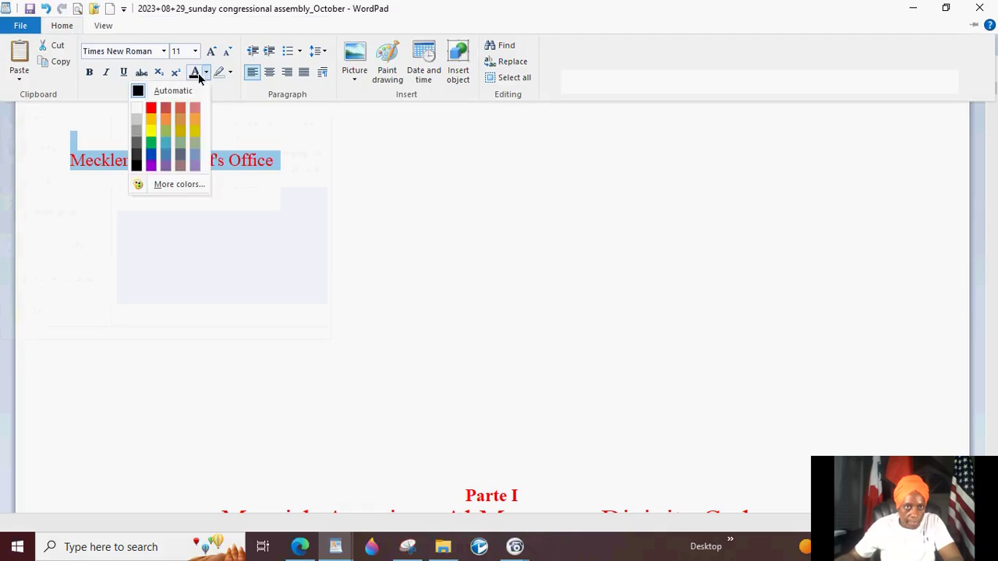
{"action": "left_click", "coordinate": [162, 158]}
{"action": "left_click", "coordinate": [144, 188]}
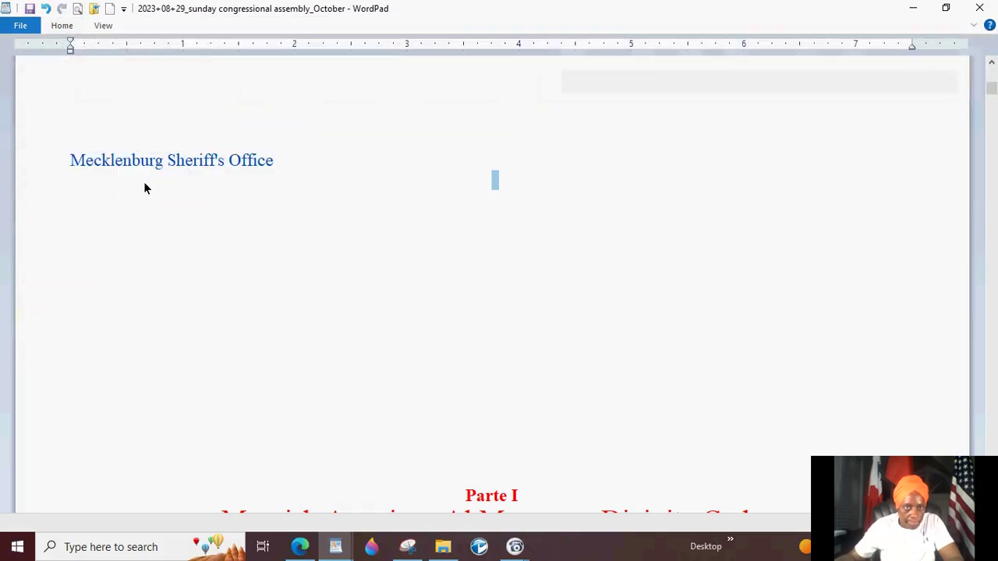
{"action": "left_click", "coordinate": [62, 26]}
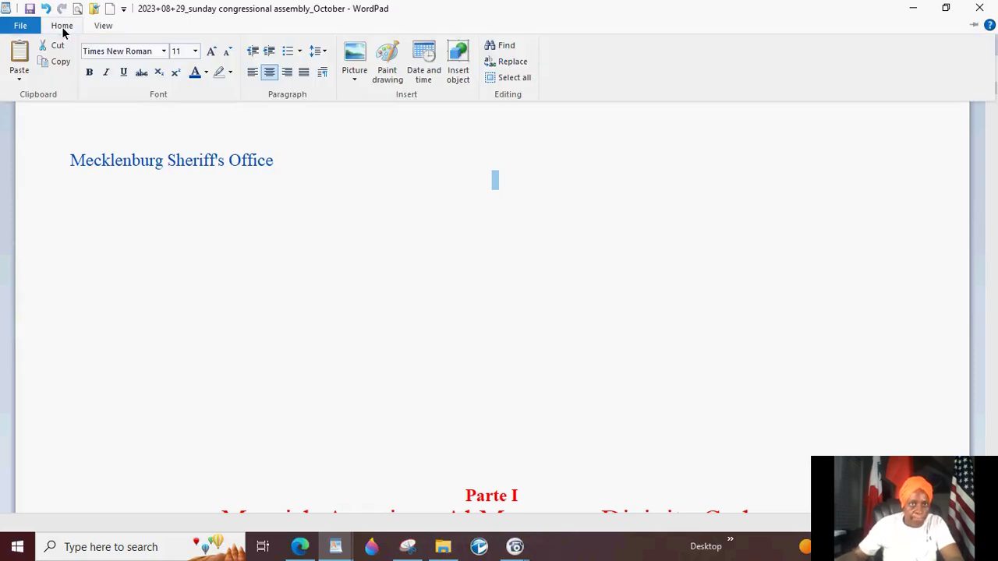
{"action": "left_click", "coordinate": [251, 72]}
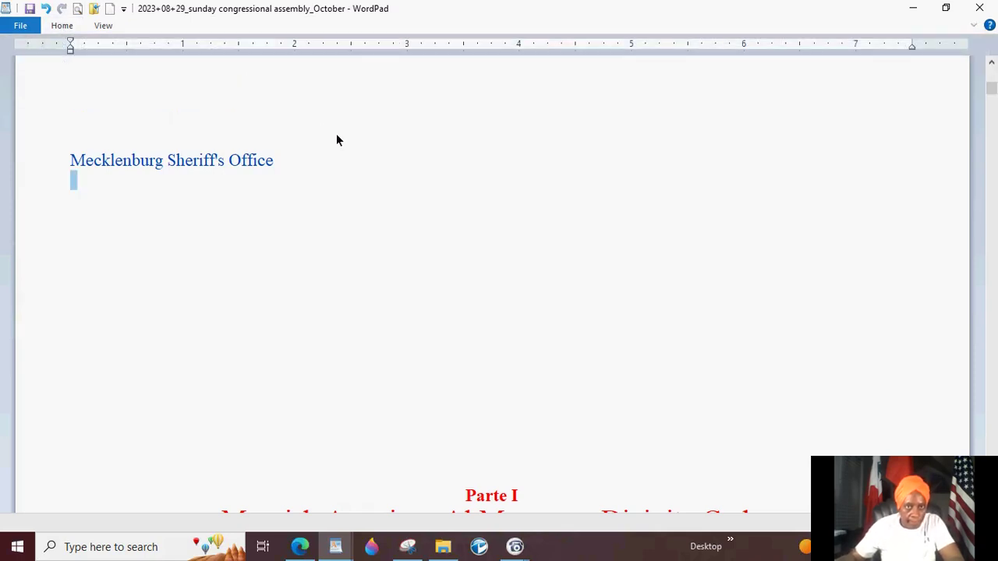
Under the office name, type a 'Subject:' line with the person's name, then their street and city address
{"action": "type", "text": "sub"}
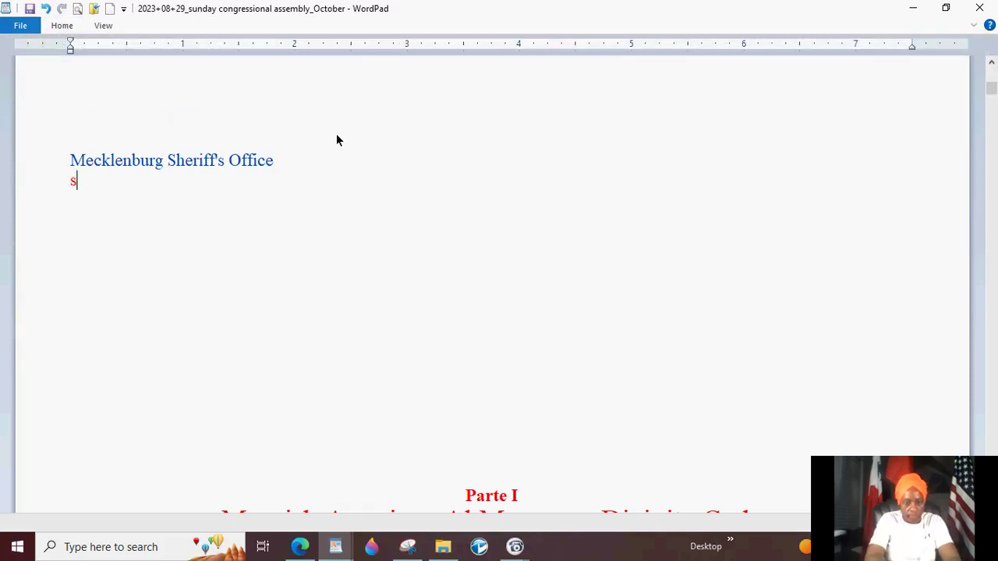
{"action": "key", "text": "BackSpace"}
{"action": "key", "text": "BackSpace"}
{"action": "key", "text": "BackSpace"}
{"action": "left_click", "coordinate": [274, 161]}
{"action": "key", "text": "Return"}
{"action": "type", "text": "Subject"}
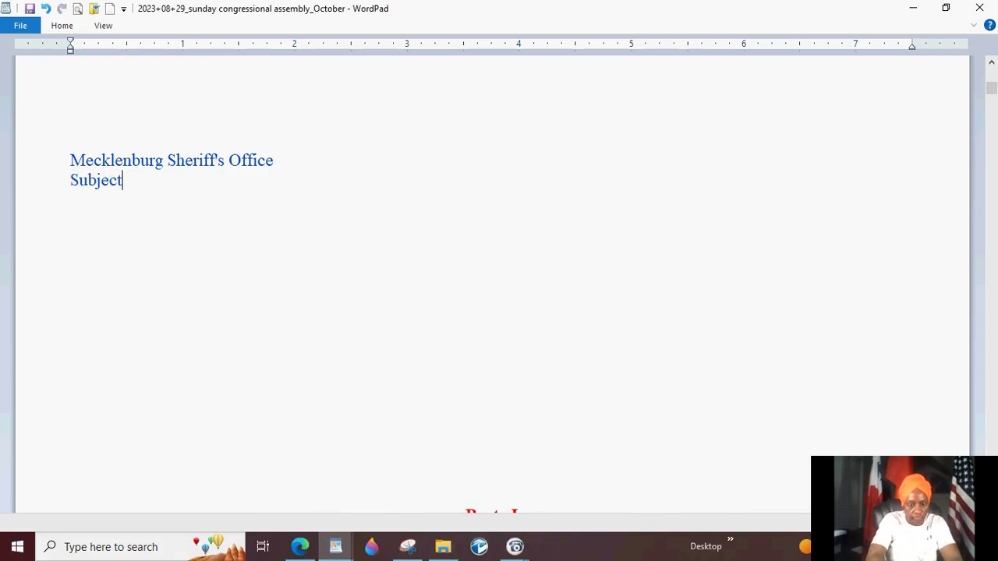
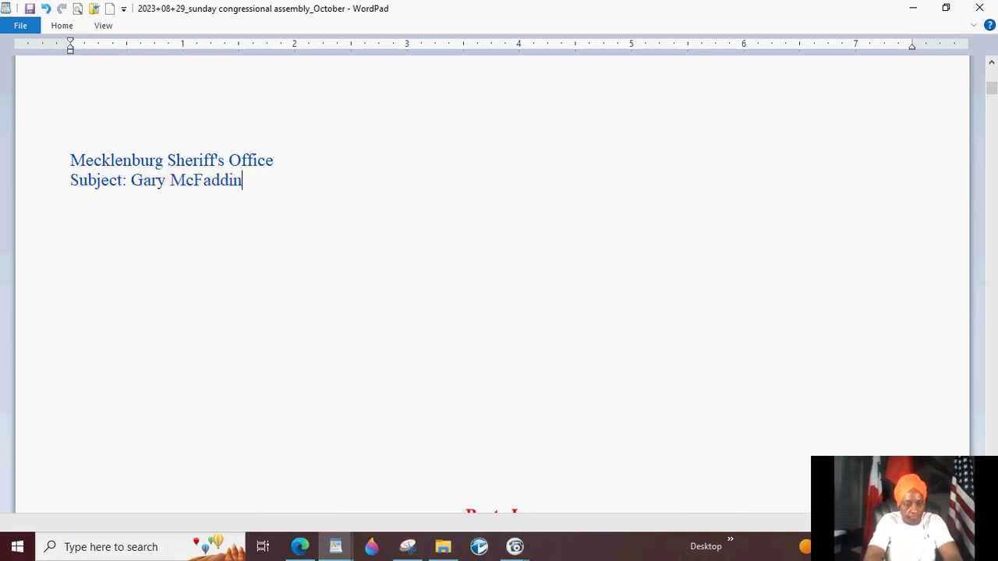
{"action": "key", "text": "Return"}
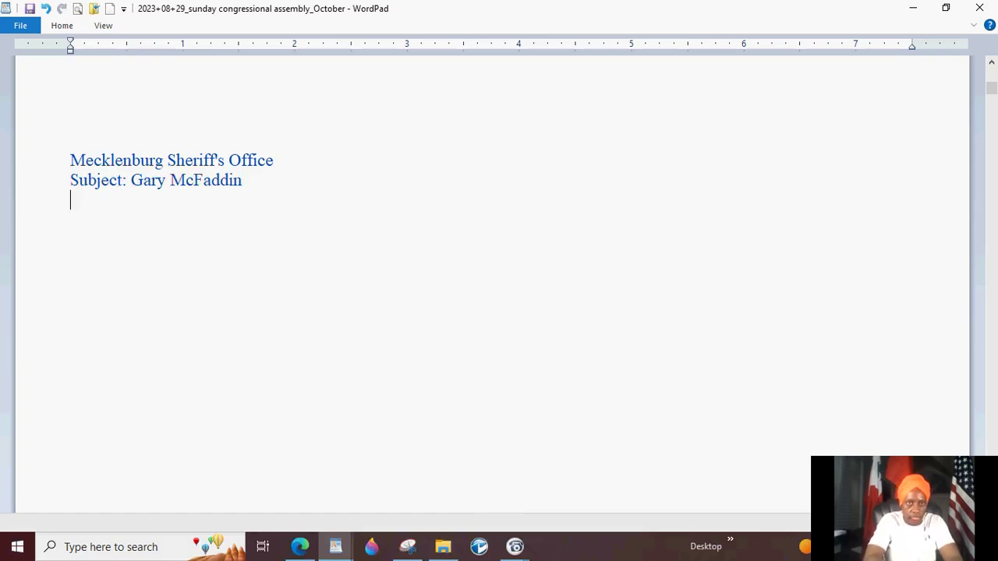
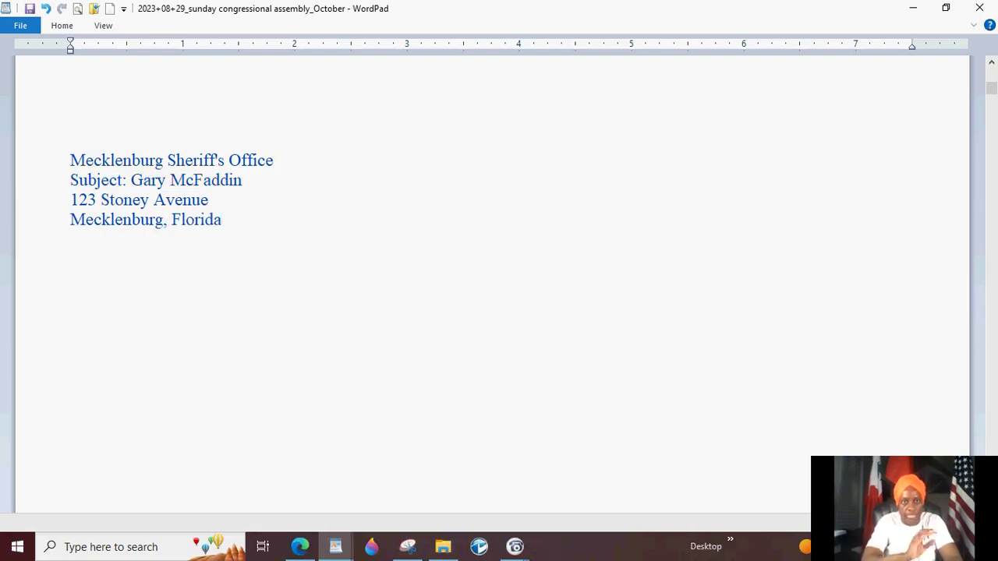
{"action": "key", "text": "Return"}
{"action": "key", "text": "Return"}
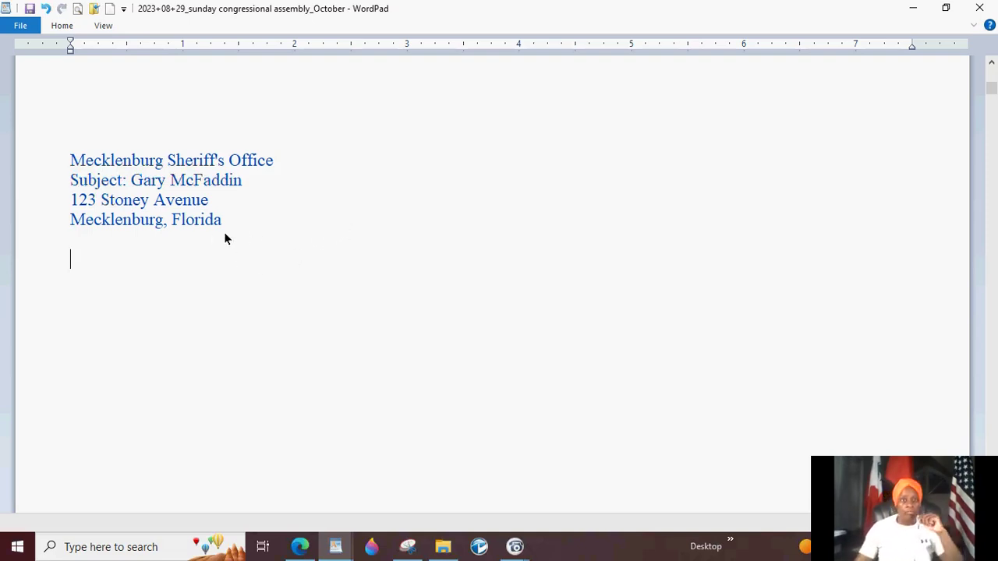
Centre the four lines of the address block
{"action": "left_click_drag", "start_coordinate": [254, 223], "coordinate": [83, 158]}
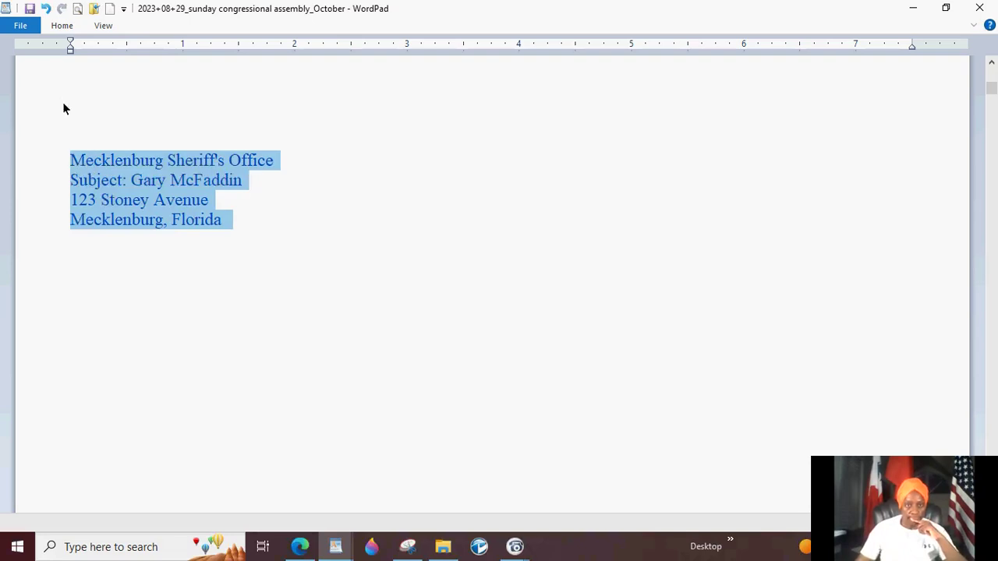
{"action": "left_click", "coordinate": [62, 27]}
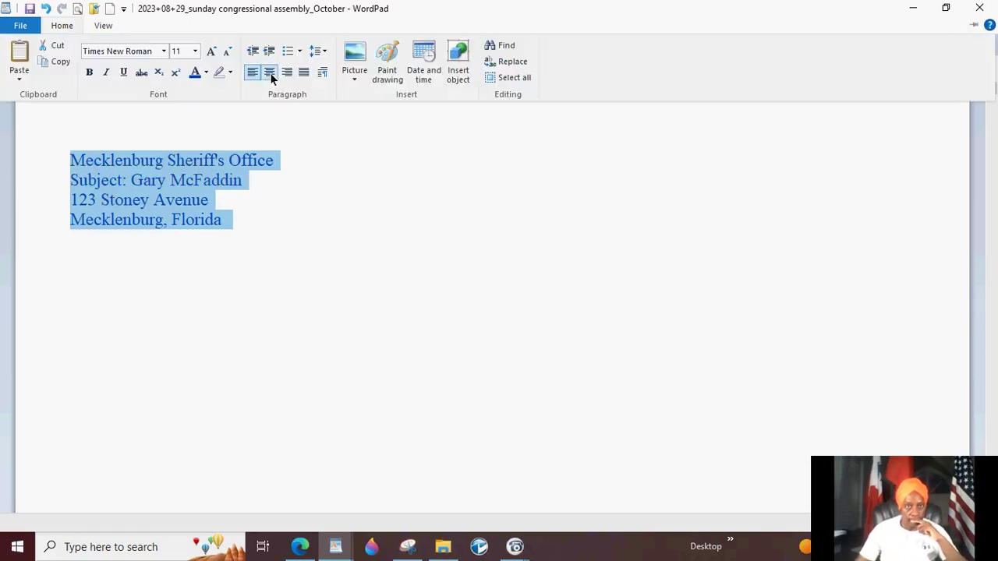
{"action": "left_click", "coordinate": [270, 72]}
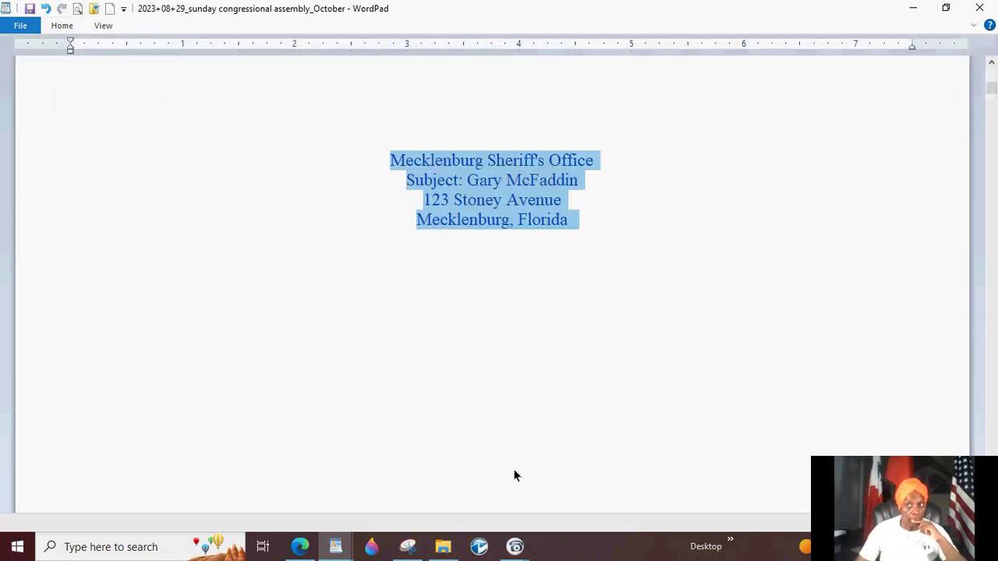
Insert left-aligned blank lines above the centred address block, with the cursor on the top line
{"action": "left_click", "coordinate": [514, 546]}
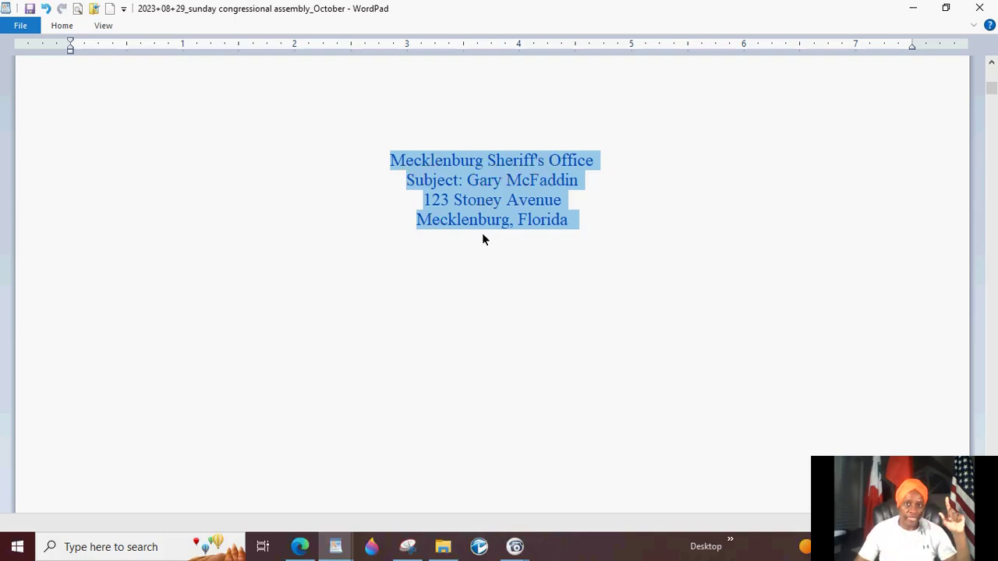
{"action": "double_click", "coordinate": [457, 119]}
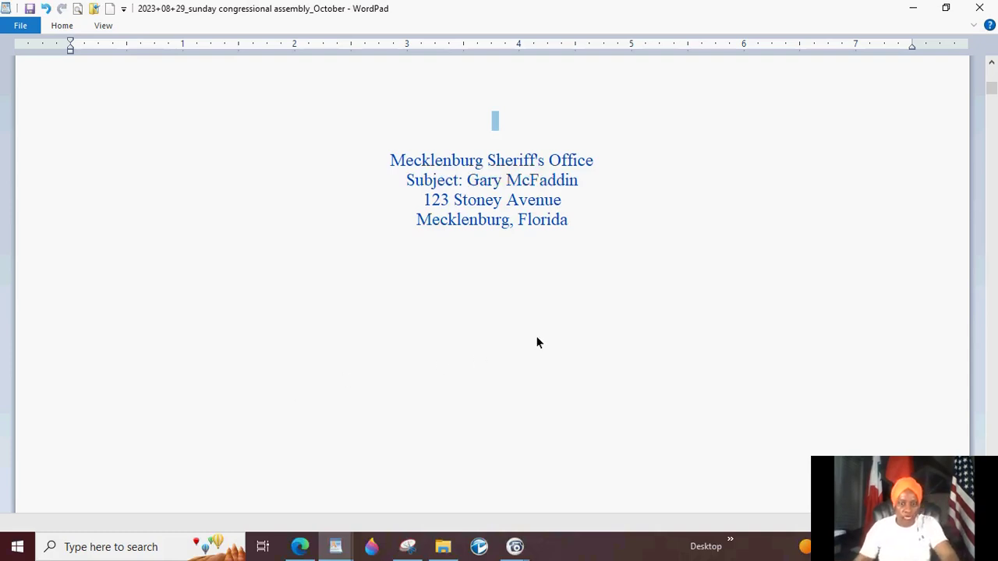
{"action": "key", "text": "ctrl+l"}
{"action": "key", "text": "Return"}
{"action": "key", "text": "Return"}
{"action": "key", "text": "Return"}
{"action": "key", "text": "Up"}
{"action": "key", "text": "Up"}
{"action": "key", "text": "Up"}
{"action": "key", "text": "Up"}
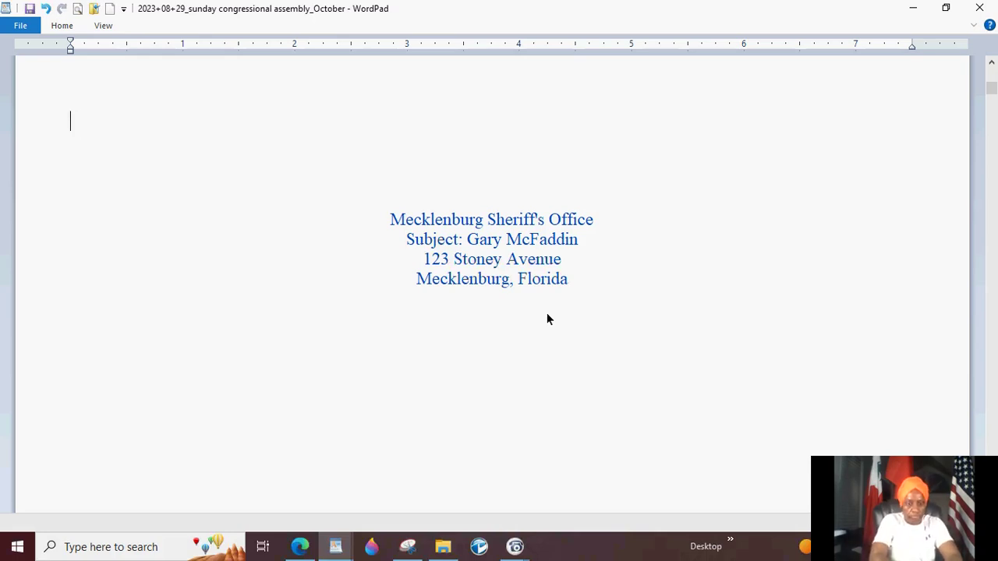
Type the sheriff's first name on the top line as a trial, then erase it
{"action": "type", "text": "Pauline"}
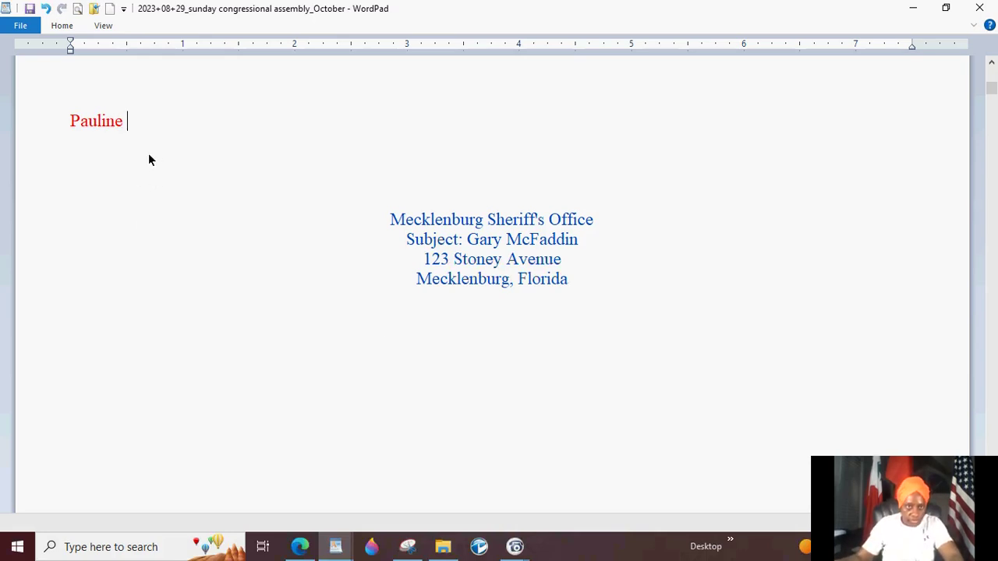
{"action": "left_click_drag", "start_coordinate": [132, 123], "coordinate": [51, 122]}
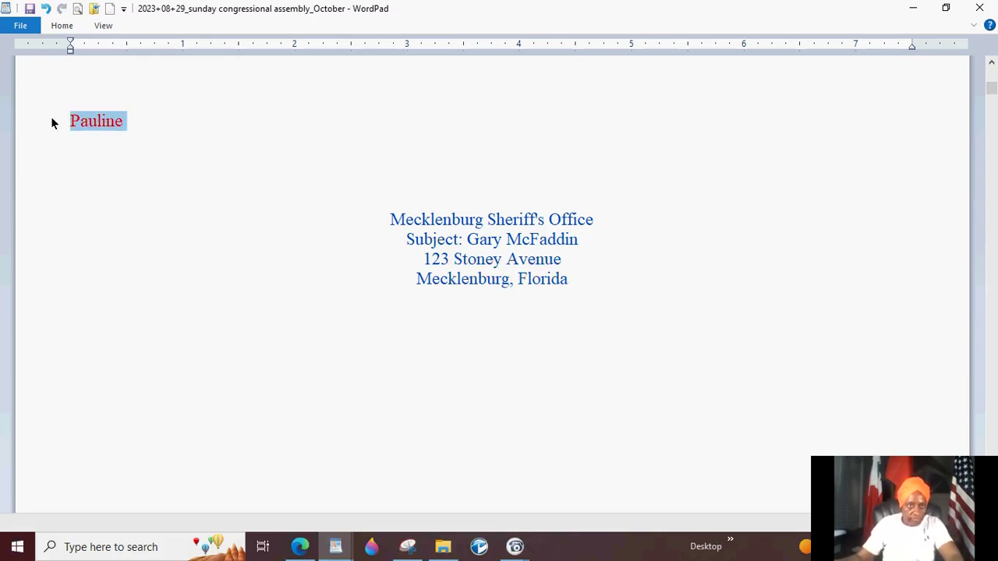
{"action": "left_click", "coordinate": [65, 28]}
{"action": "left_click", "coordinate": [162, 115]}
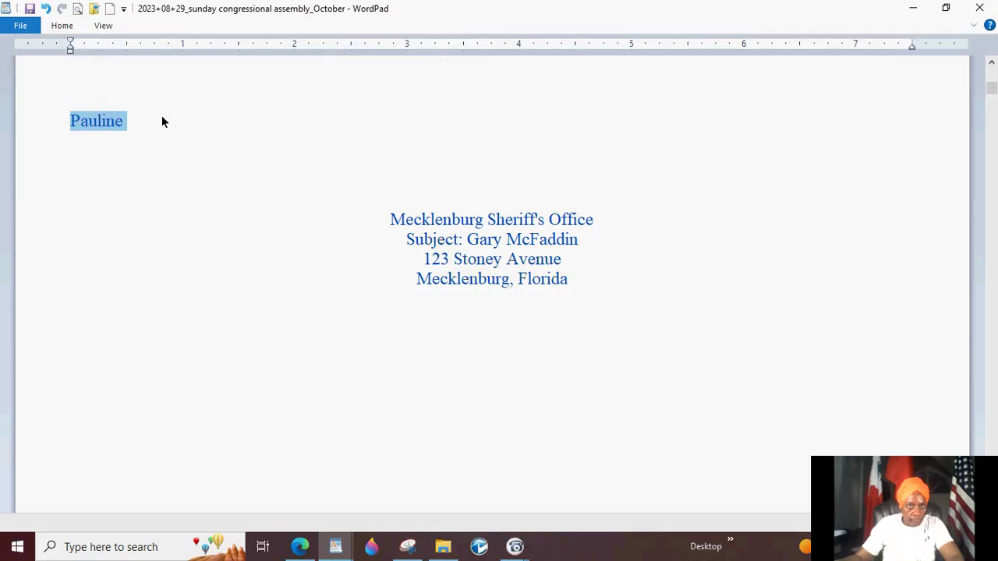
{"action": "left_click", "coordinate": [150, 123]}
{"action": "key", "text": "BackSpace"}
{"action": "key", "text": "BackSpace"}
{"action": "key", "text": "BackSpace"}
{"action": "key", "text": "BackSpace"}
{"action": "key", "text": "BackSpace"}
{"action": "key", "text": "BackSpace"}
{"action": "key", "text": "BackSpace"}
{"action": "key", "text": "BackSpace"}
Enter 'Mecklenburg Sheriff', then the sheriff's full name followed by ', Sheriff' on the next line
{"action": "type", "text": "Mecklenburg Sheriff"}
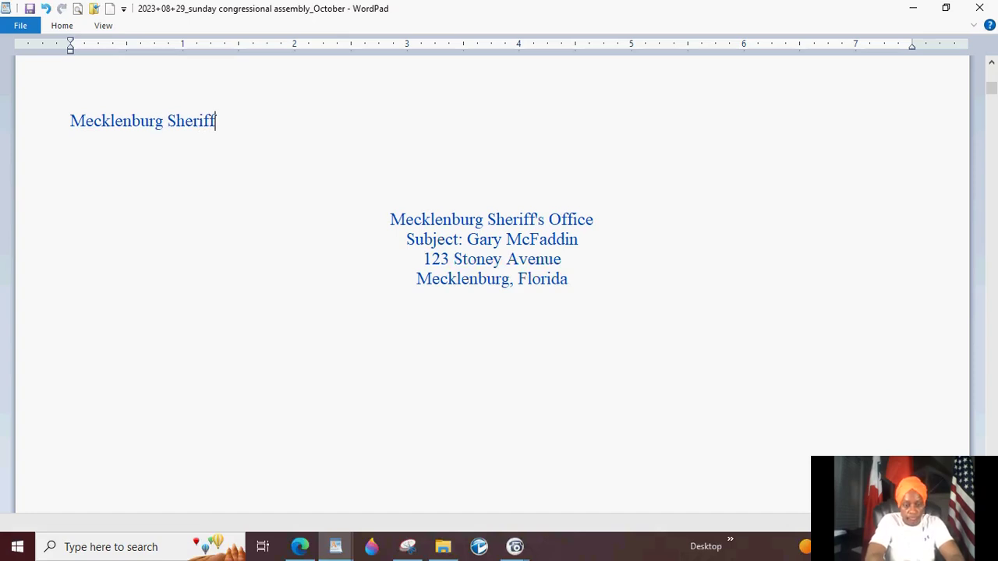
{"action": "key", "text": "Return"}
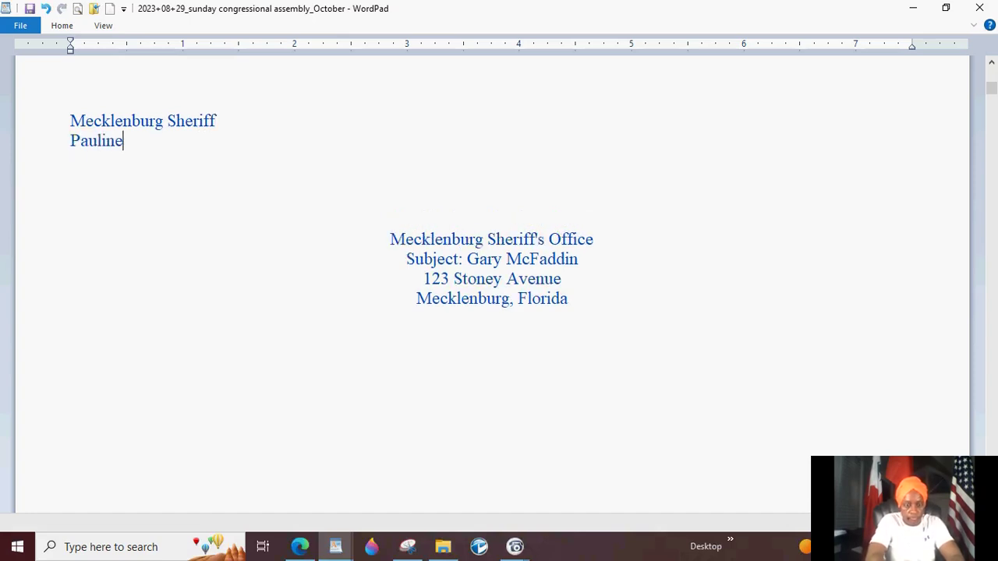
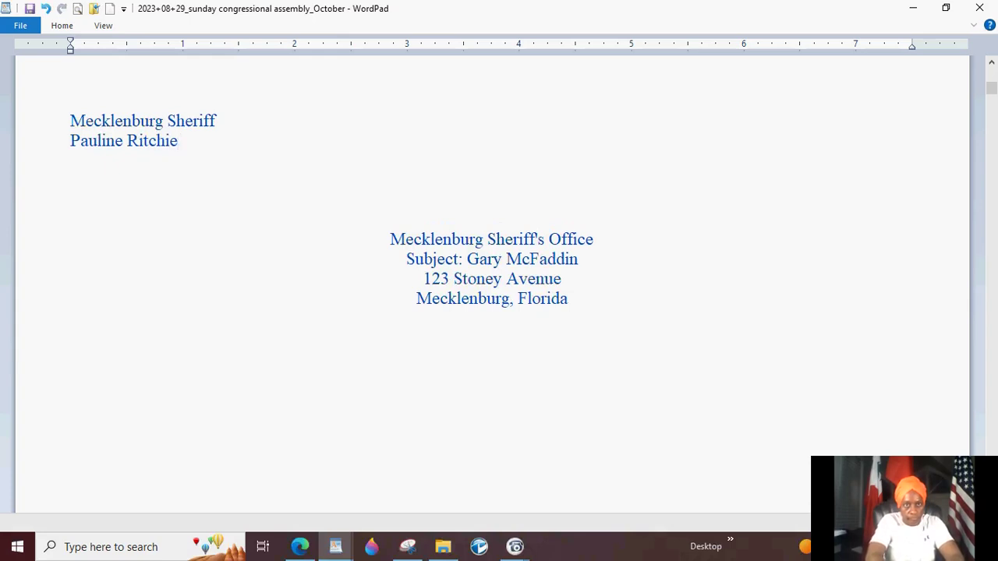
{"action": "type", "text": ", Sheriff"}
{"action": "key", "text": "Return"}
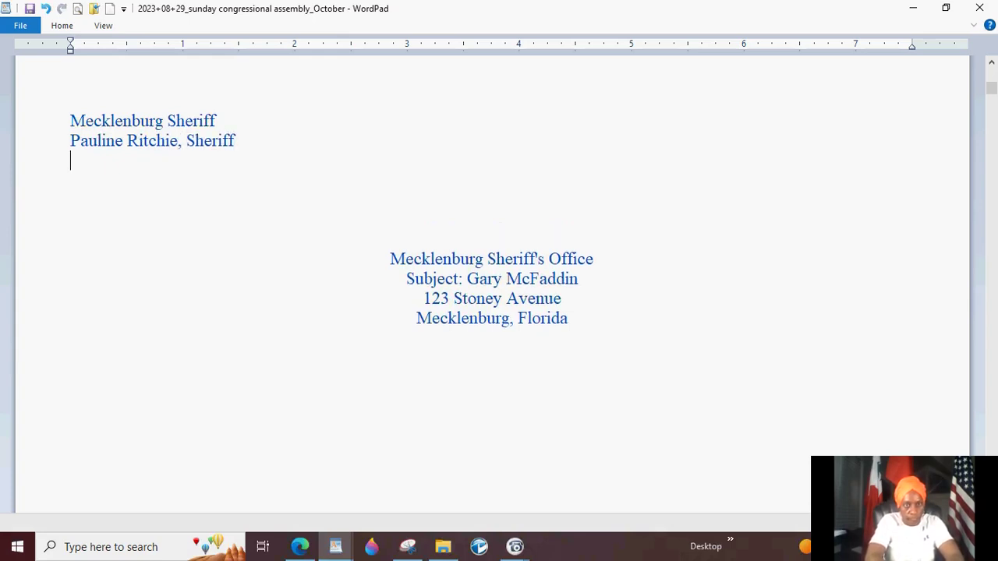
Add the sender's street line and the city-and-state line below the sheriff's name
{"action": "type", "text": "234"}
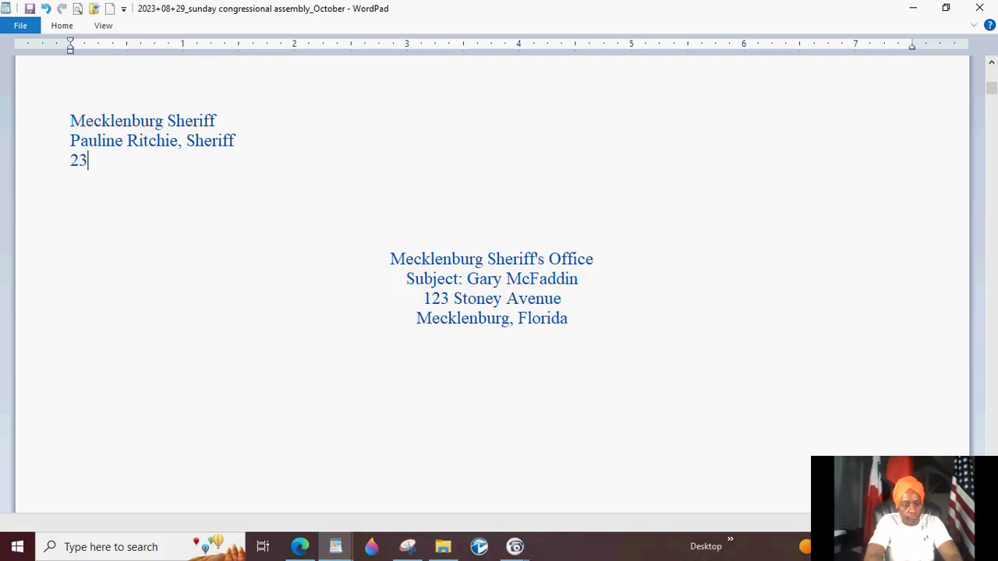
{"action": "key", "text": "BackSpace"}
{"action": "key", "text": "BackSpace"}
{"action": "key", "text": "BackSpace"}
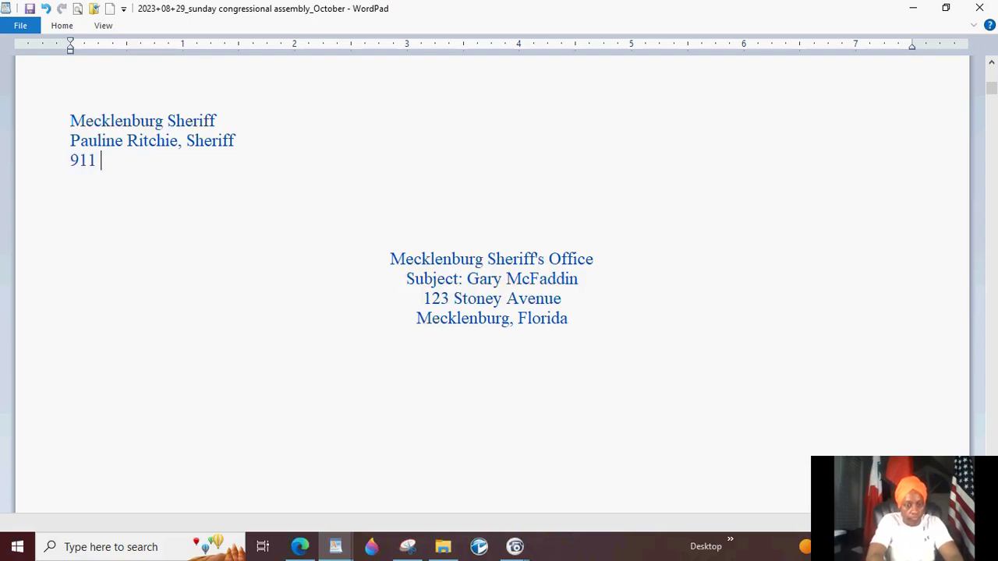
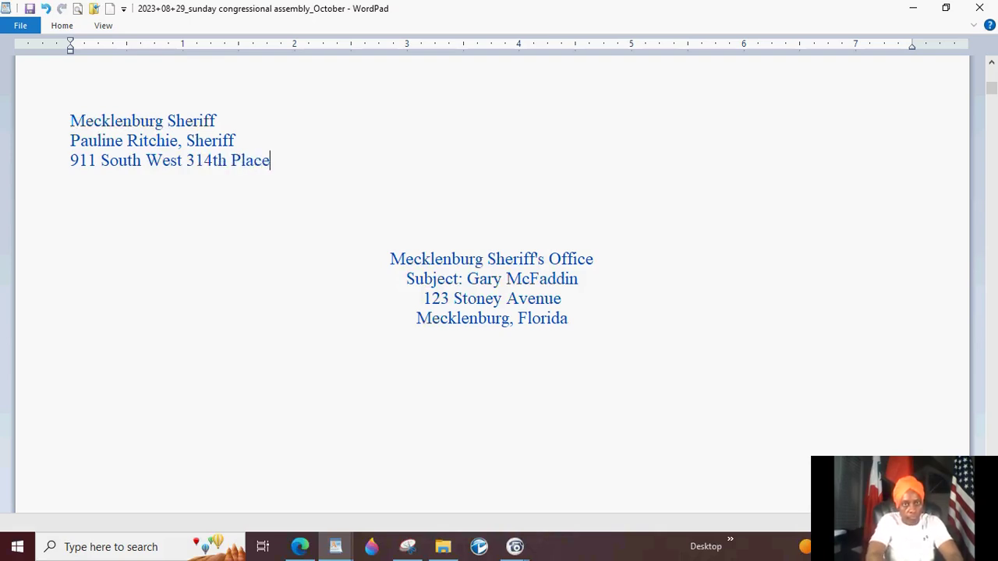
{"action": "key", "text": "Return"}
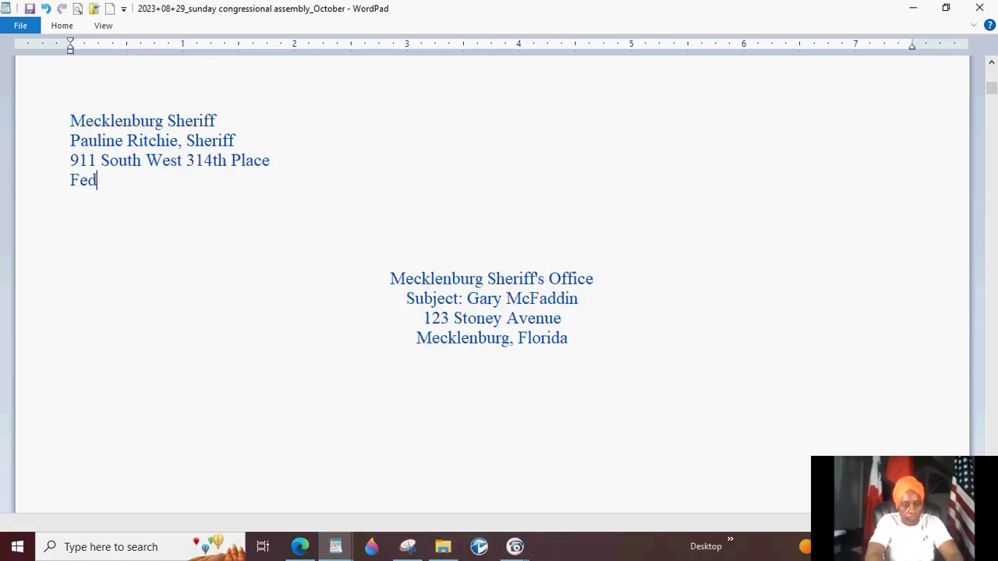
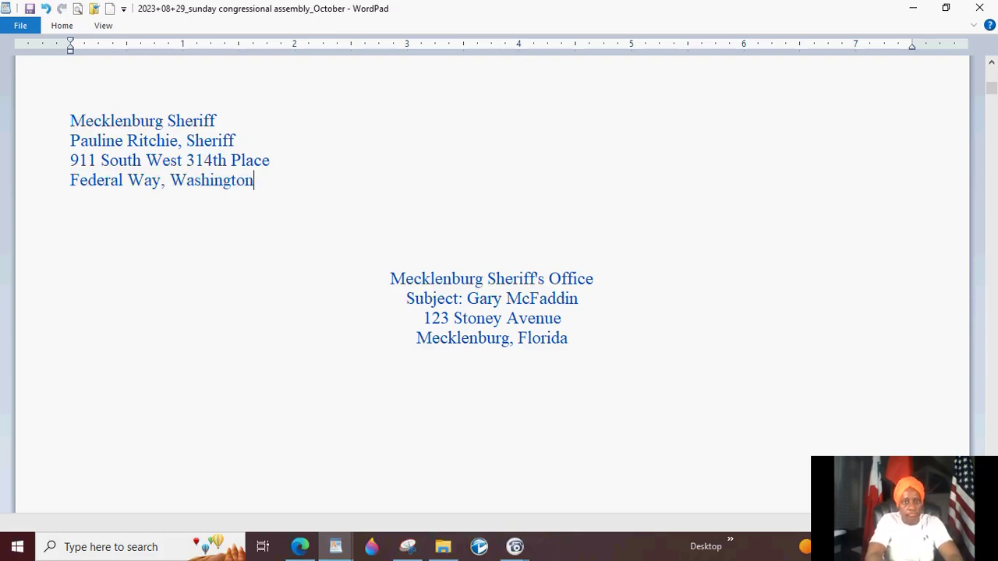
Replace 'Mecklenburg' on the first sender line with 'King County'
{"action": "left_click", "coordinate": [410, 419]}
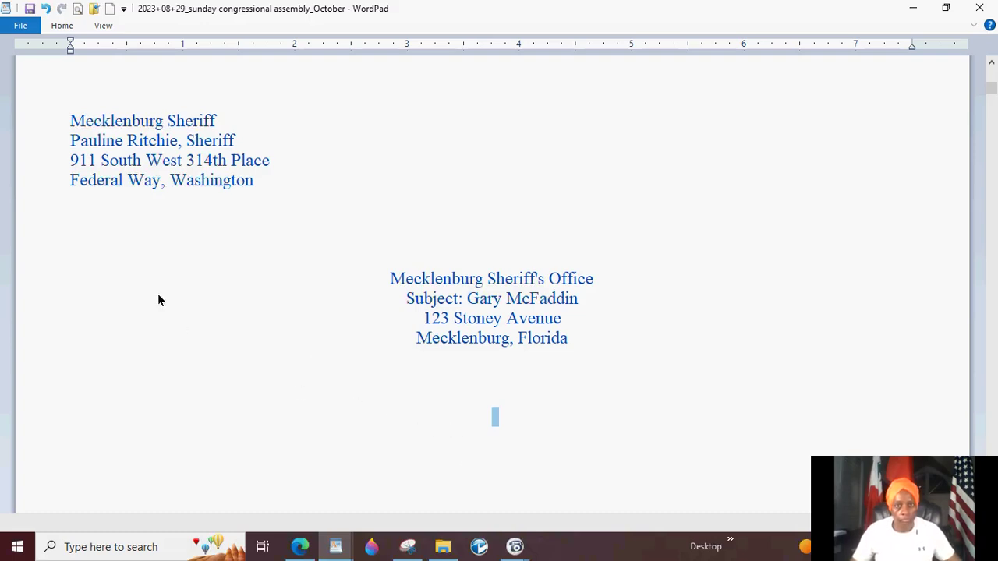
{"action": "left_click_drag", "start_coordinate": [164, 122], "coordinate": [64, 122]}
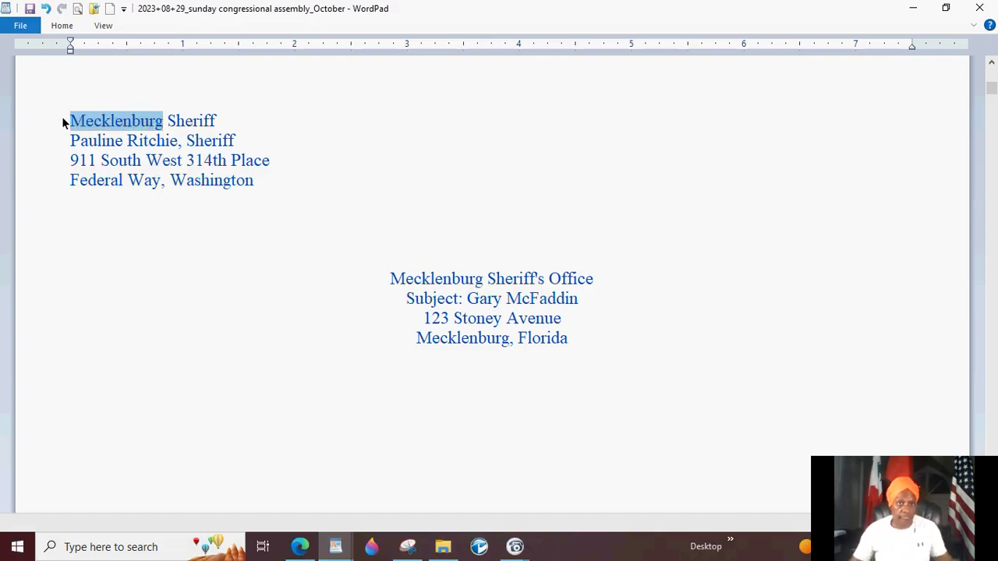
{"action": "type", "text": "King County"}
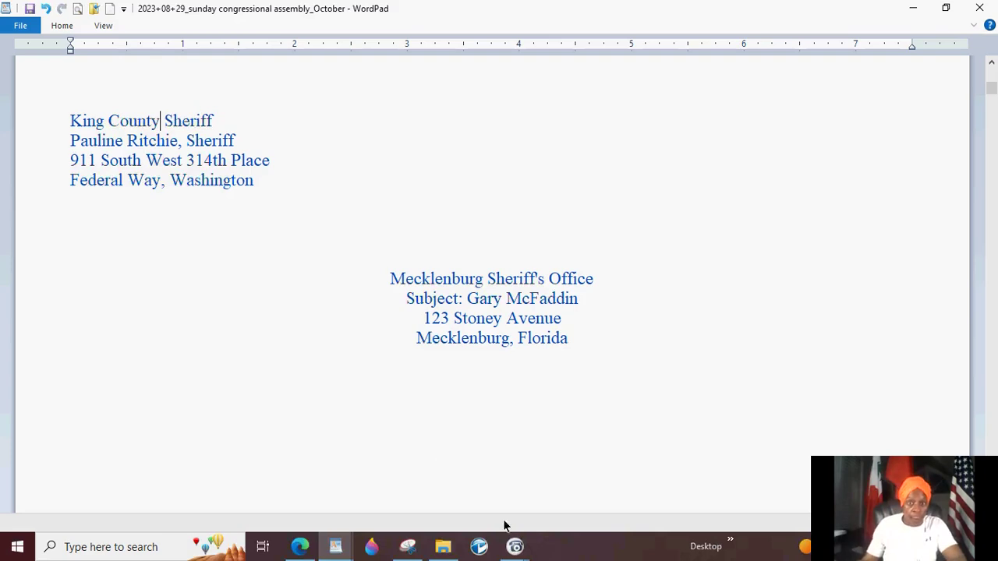
Glance at the conference call windows, then return to the letter
{"action": "left_click", "coordinate": [515, 545]}
{"action": "left_click", "coordinate": [436, 493]}
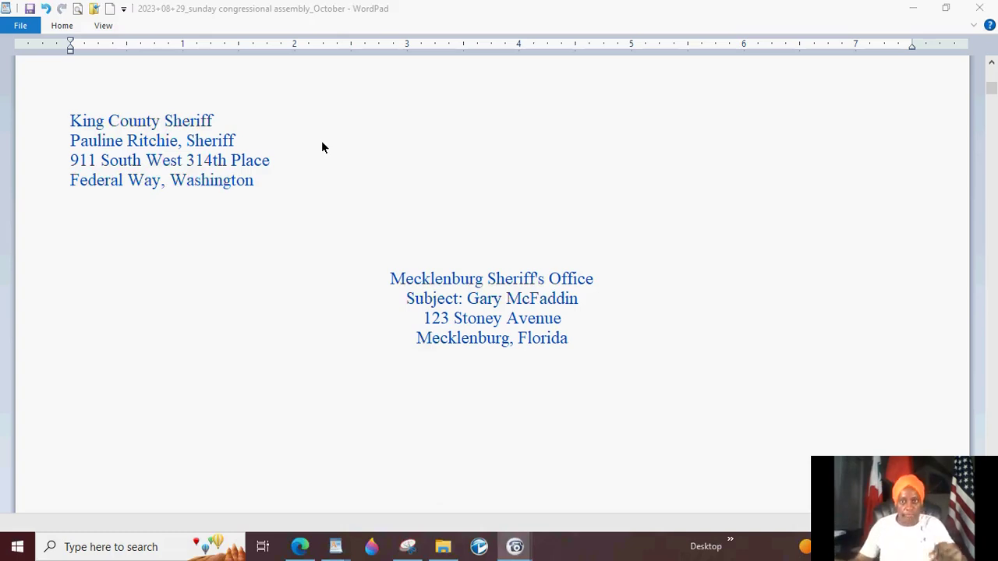
{"action": "key", "text": "alt+Tab"}
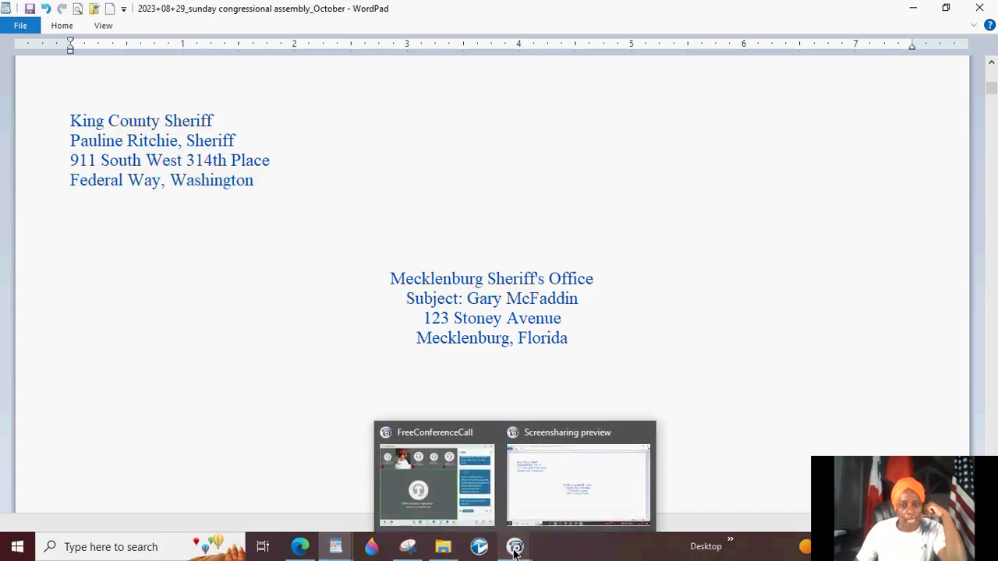
View the Gmail envelope photo with the sheriff's office address, then switch to the conference Meeting tab
{"action": "mouse_move", "coordinate": [308, 550]}
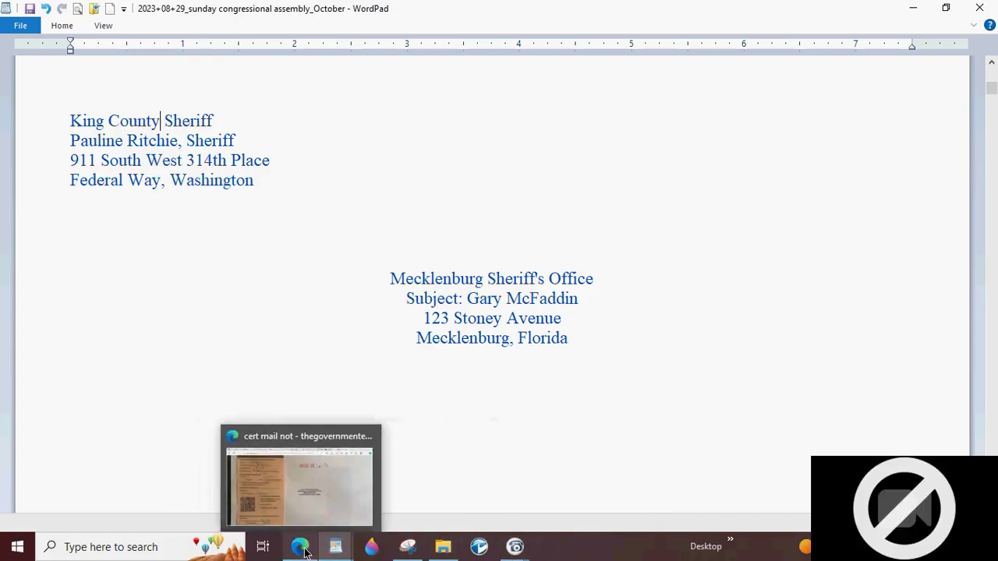
{"action": "left_click", "coordinate": [333, 473]}
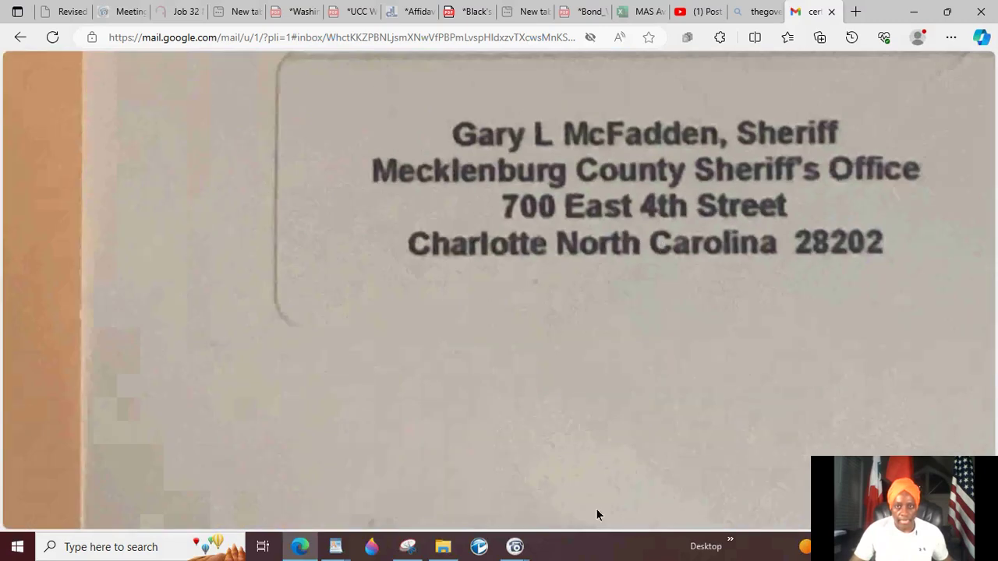
{"action": "left_click", "coordinate": [300, 546]}
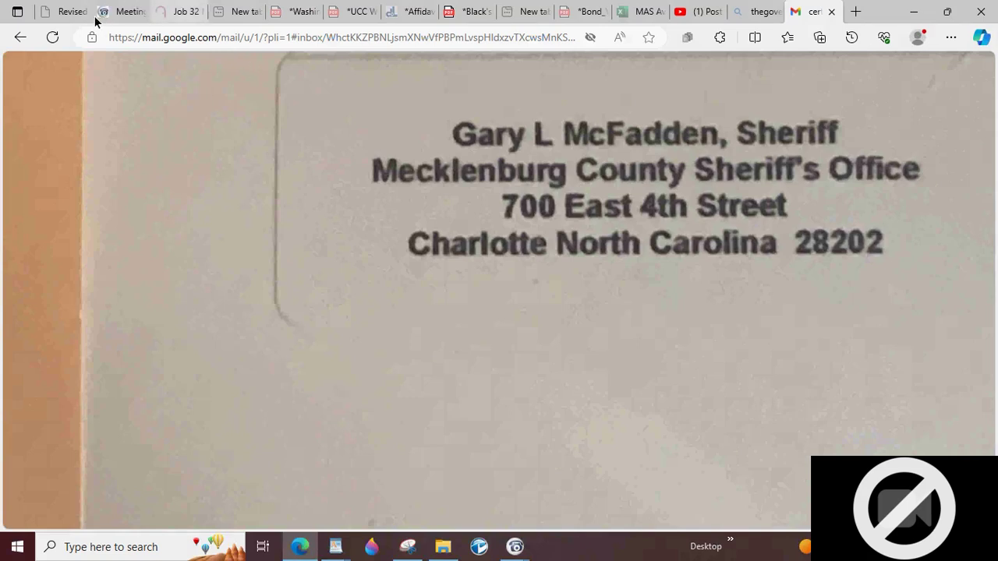
{"action": "left_click", "coordinate": [132, 21]}
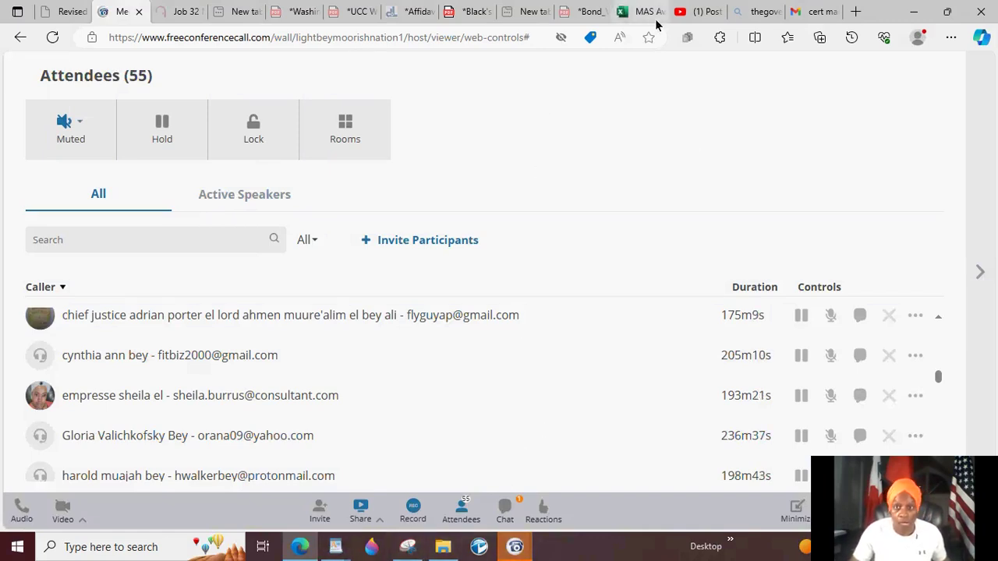
Return to the WordPad letter and place the cursor at the end of the recipient's street line
{"action": "mouse_move", "coordinate": [300, 16]}
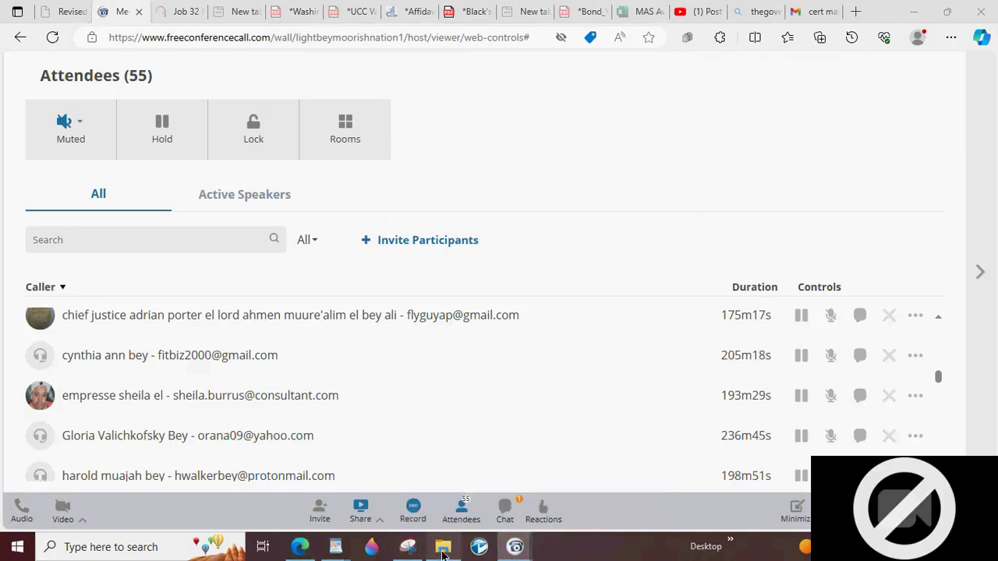
{"action": "mouse_move", "coordinate": [335, 547]}
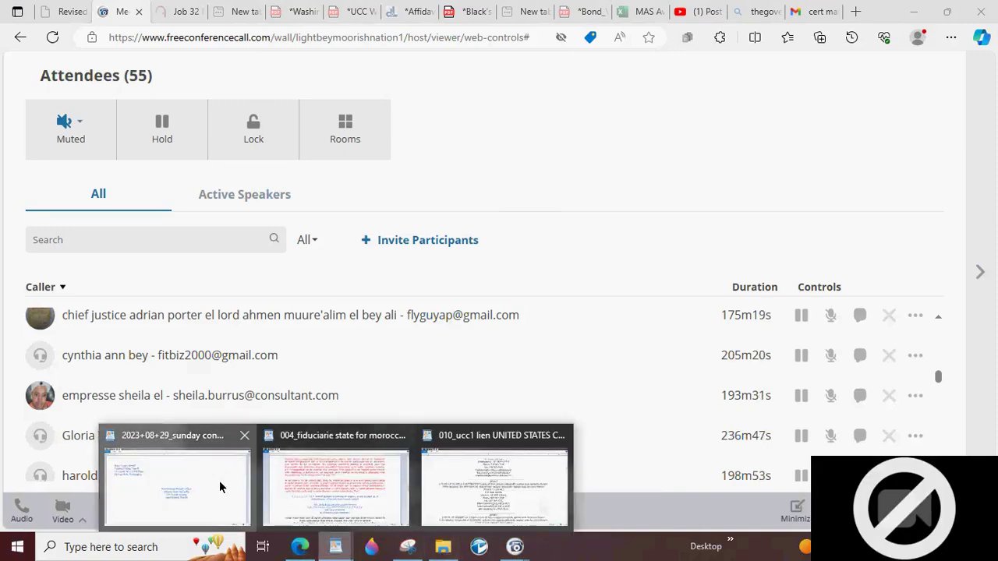
{"action": "left_click", "coordinate": [219, 487]}
{"action": "left_click", "coordinate": [650, 309]}
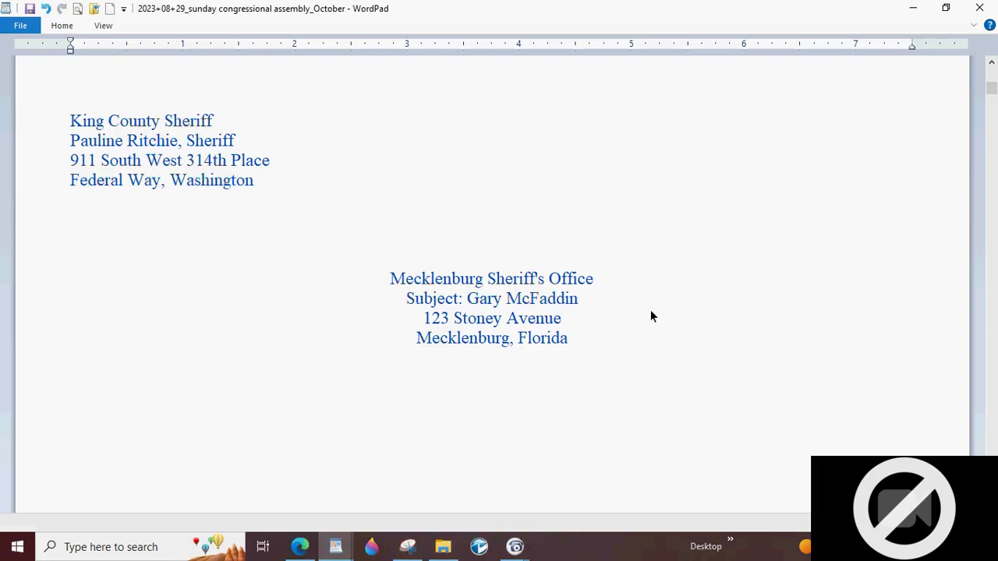
Bring up the browser's Gmail tab showing the sheriff's office envelope photo
{"action": "mouse_move", "coordinate": [516, 551]}
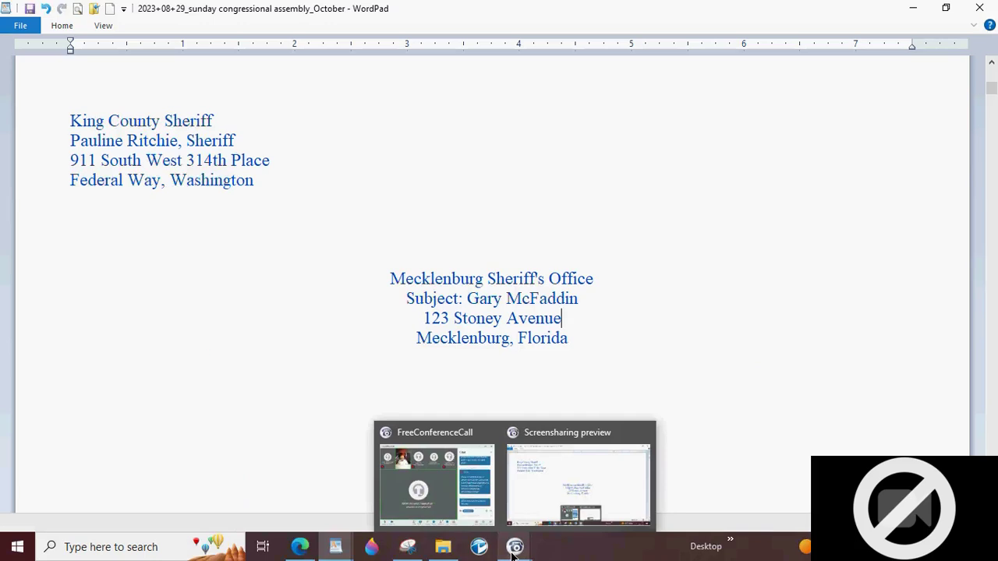
{"action": "left_click", "coordinate": [310, 555]}
{"action": "left_click", "coordinate": [816, 11]}
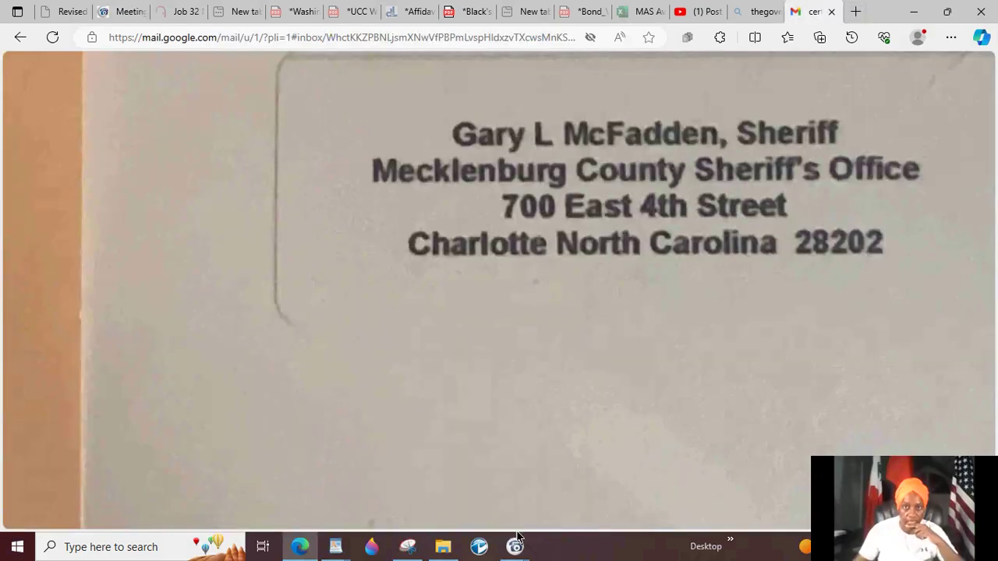
{"action": "left_click", "coordinate": [517, 548]}
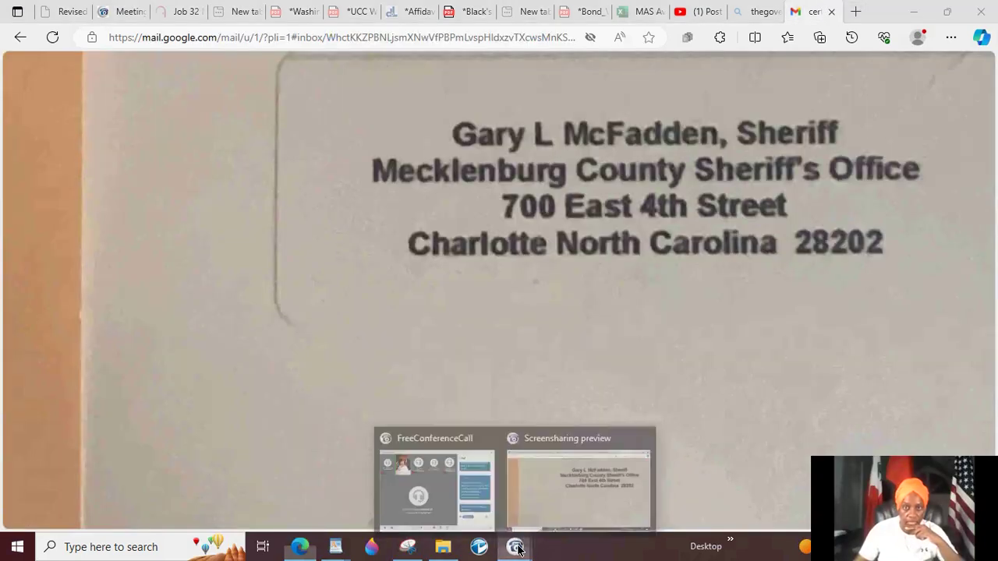